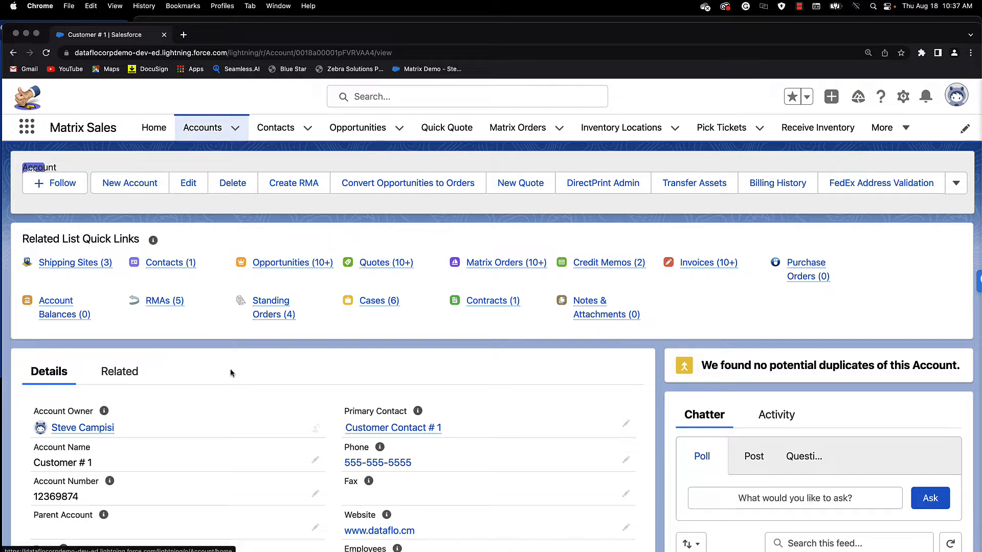
Step: Examine the Customer # 1 account record's details, Matrix Information, vendor fields and Account Asset List
scroll(261, 392, down, 5)
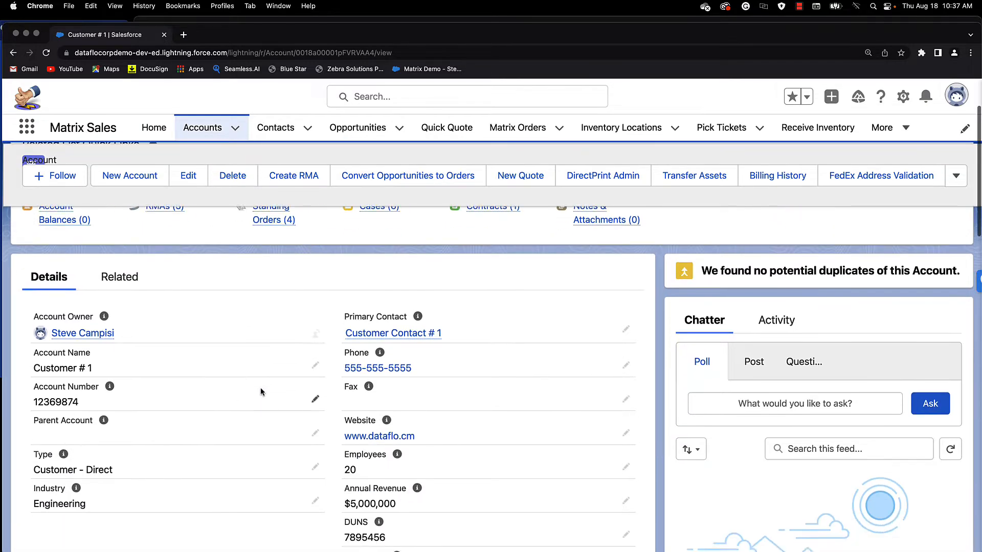
scroll(260, 392, down, 5)
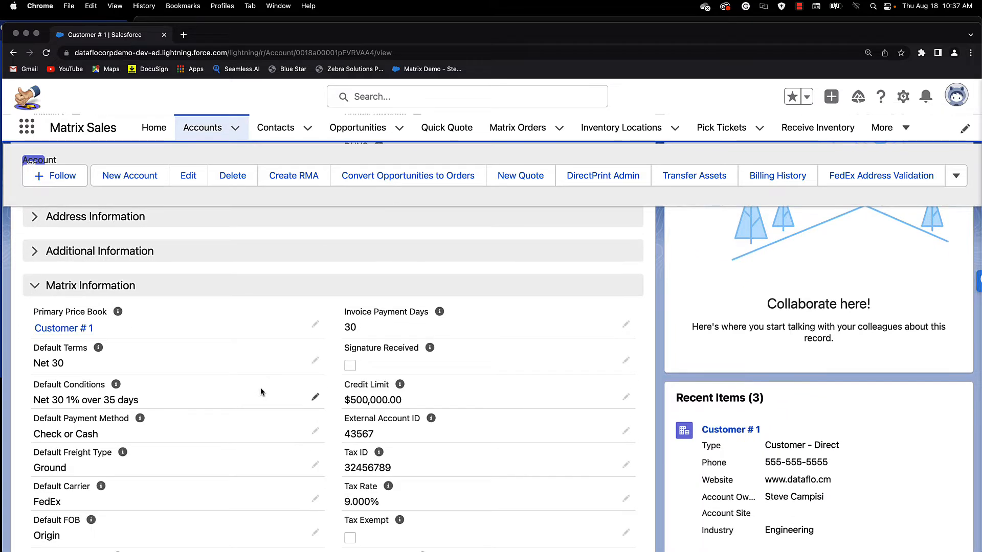
scroll(261, 392, down, 1)
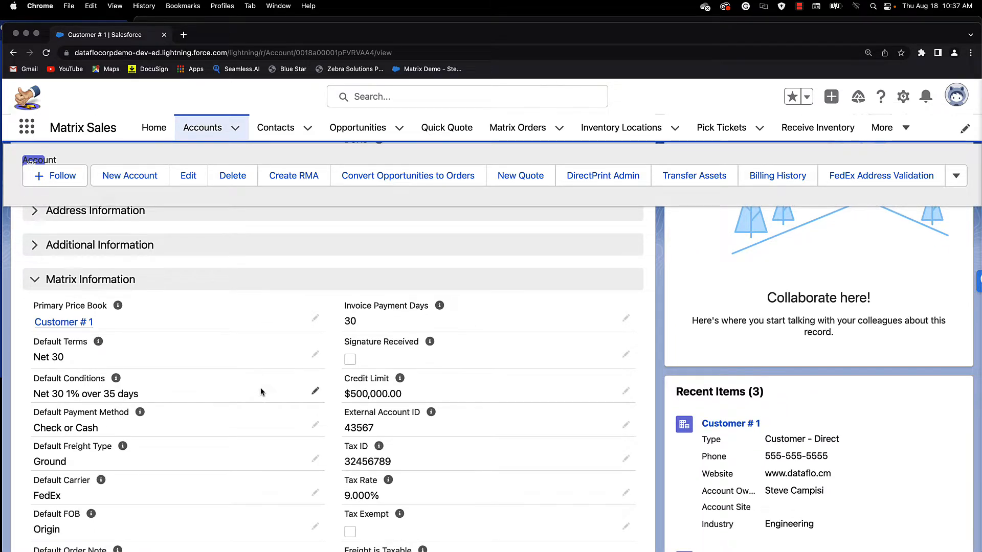
scroll(261, 391, down, 2)
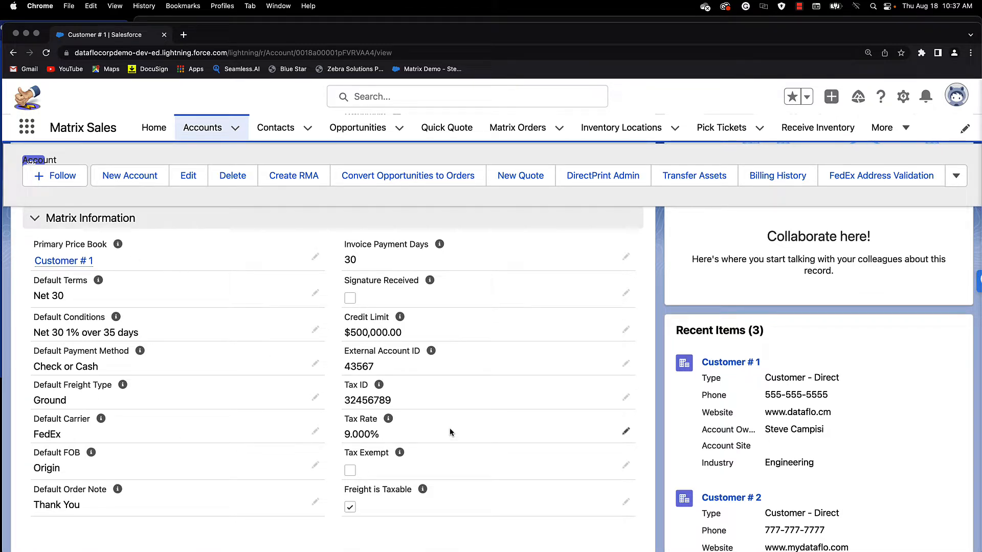
scroll(450, 433, down, 2)
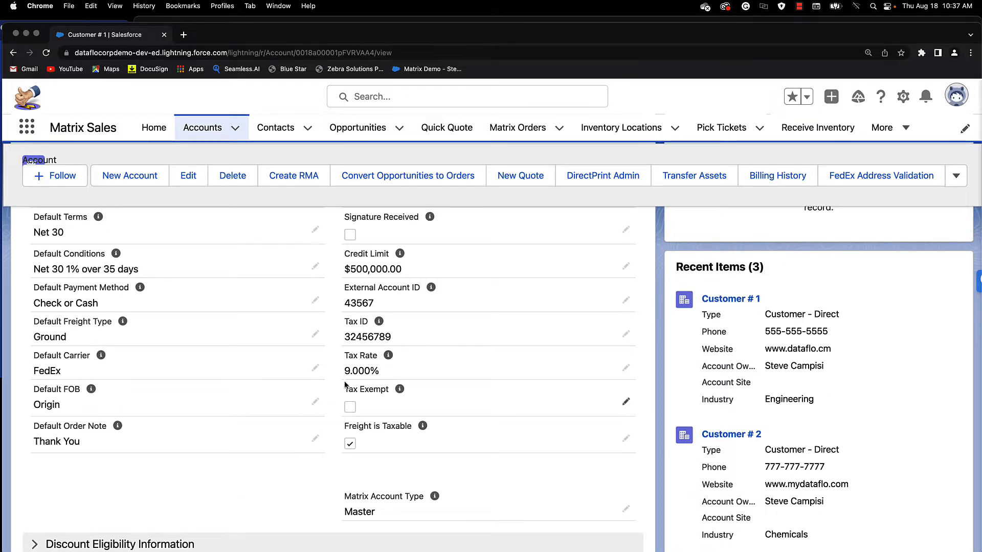
scroll(373, 373, down, 2)
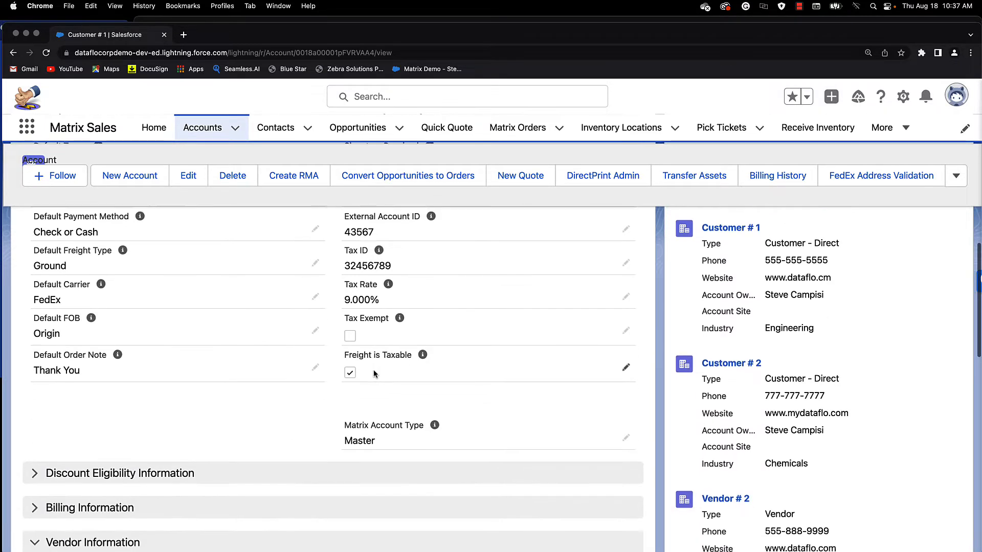
scroll(374, 374, down, 2)
scroll(374, 370, down, 10)
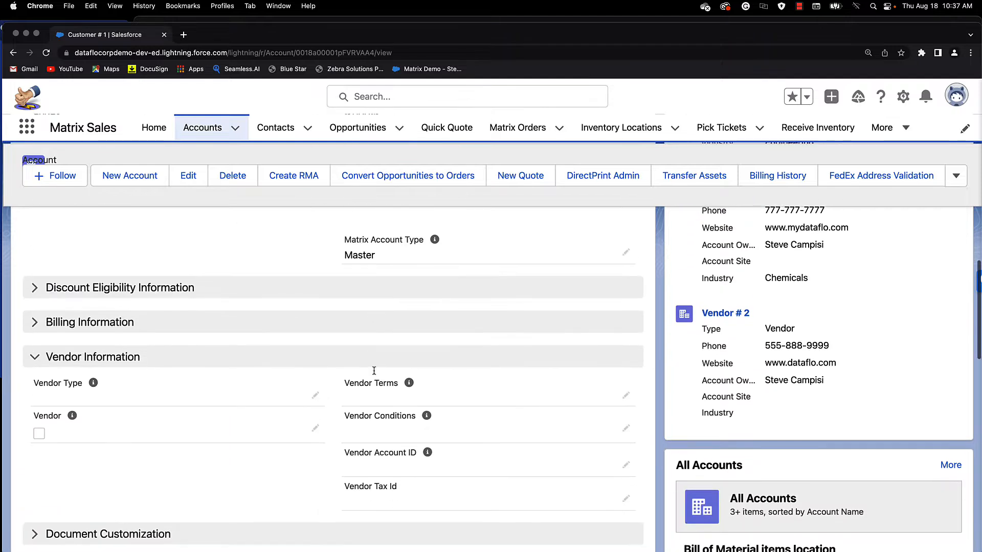
scroll(373, 370, down, 1)
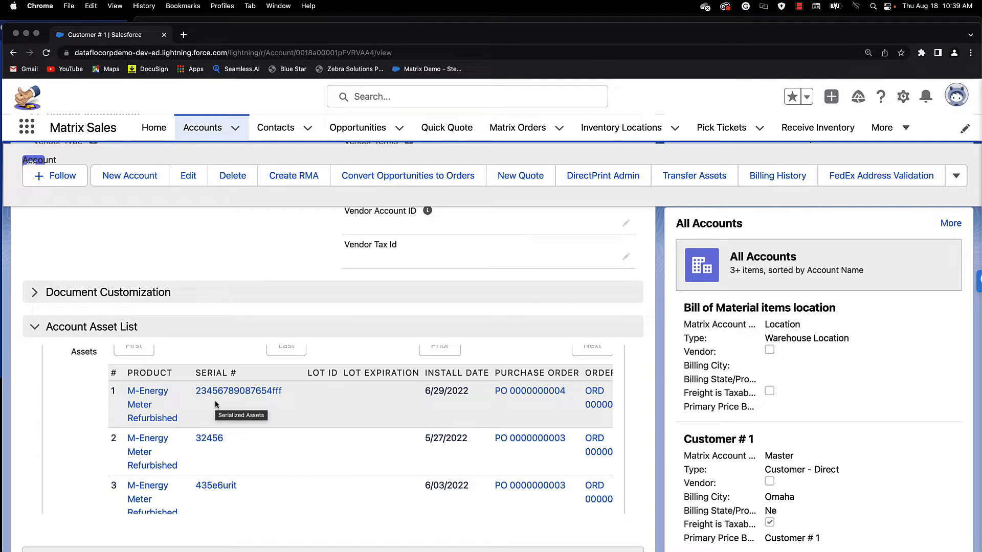
scroll(549, 292, up, 10)
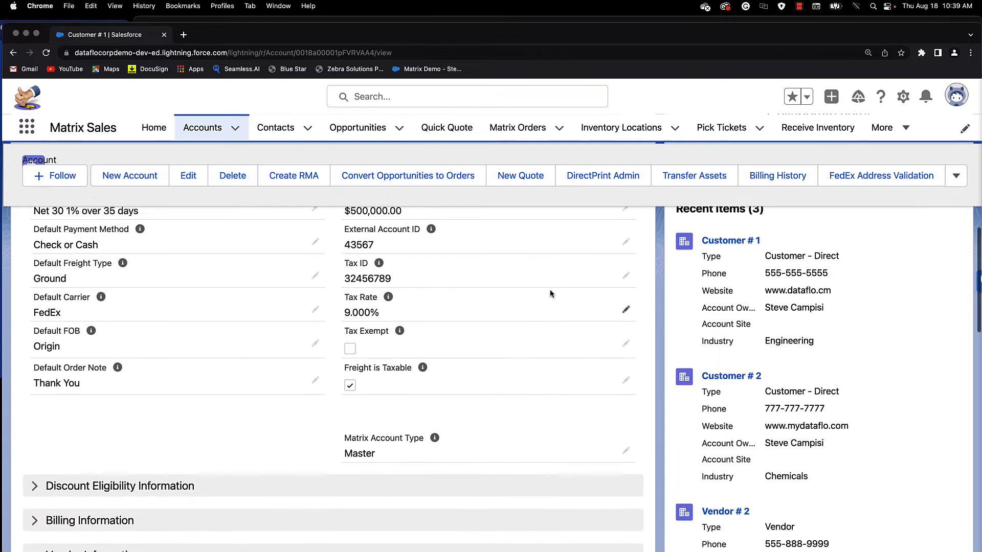
scroll(551, 293, up, 10)
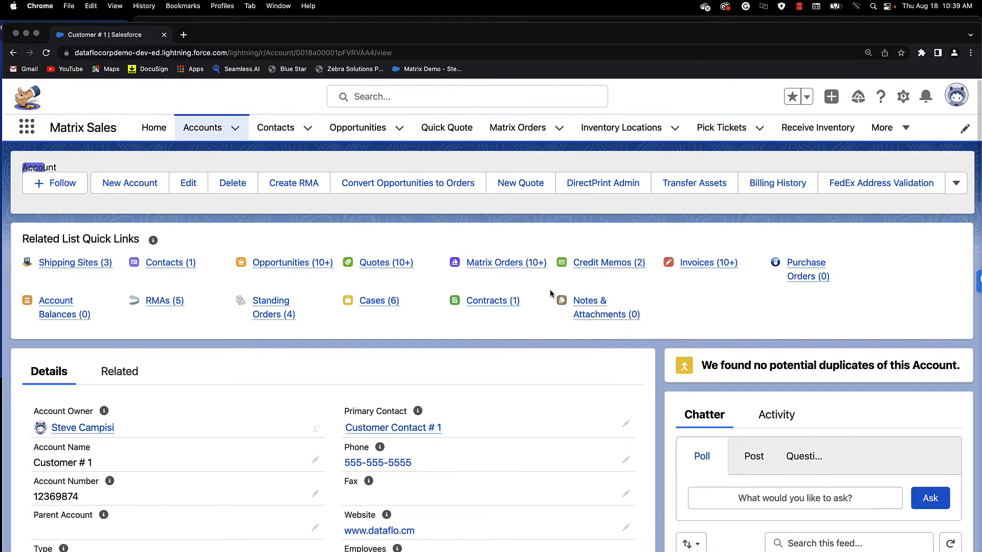
Step: Start a new opportunity for Customer # 1 with close date 8/18/2022 and stage Value Proposition
mouse_move(282, 265)
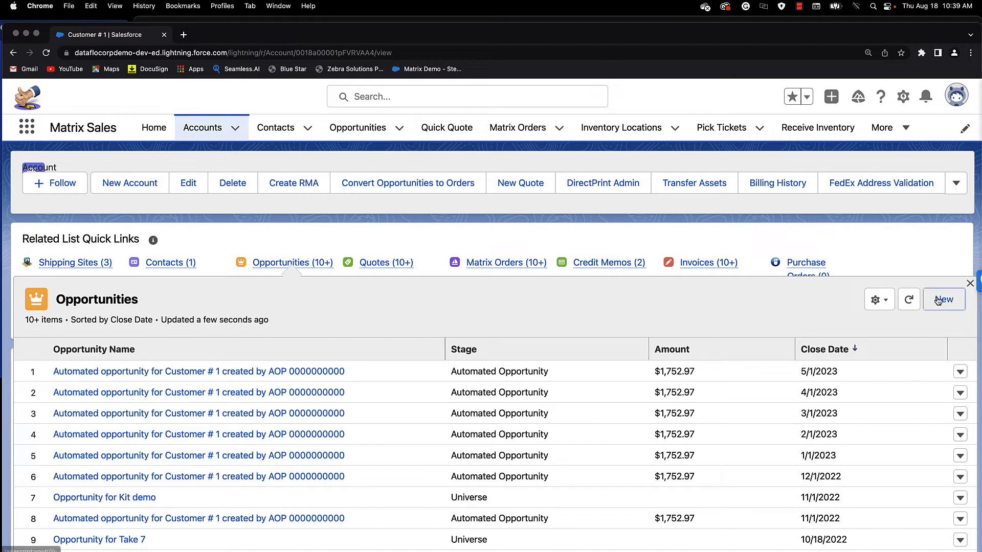
click(938, 300)
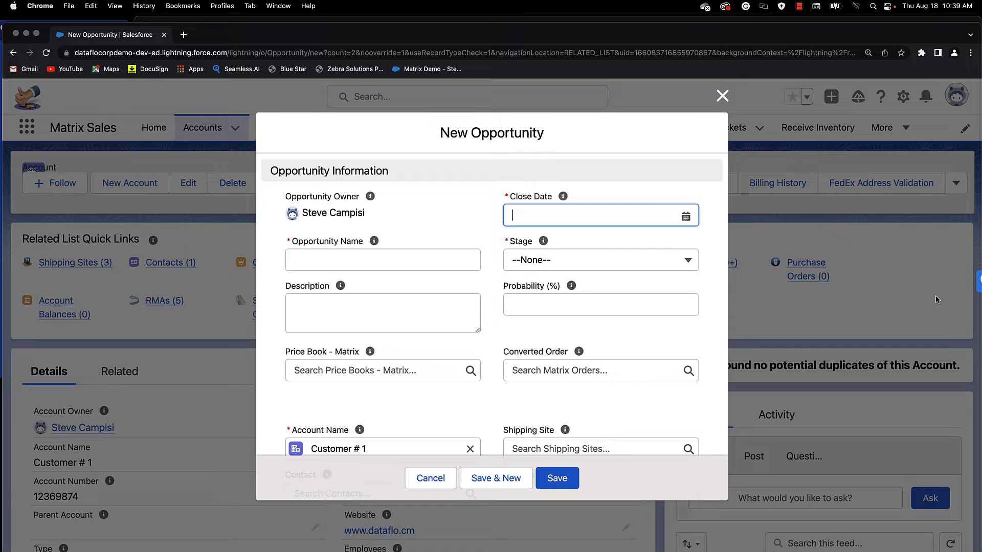
click(686, 217)
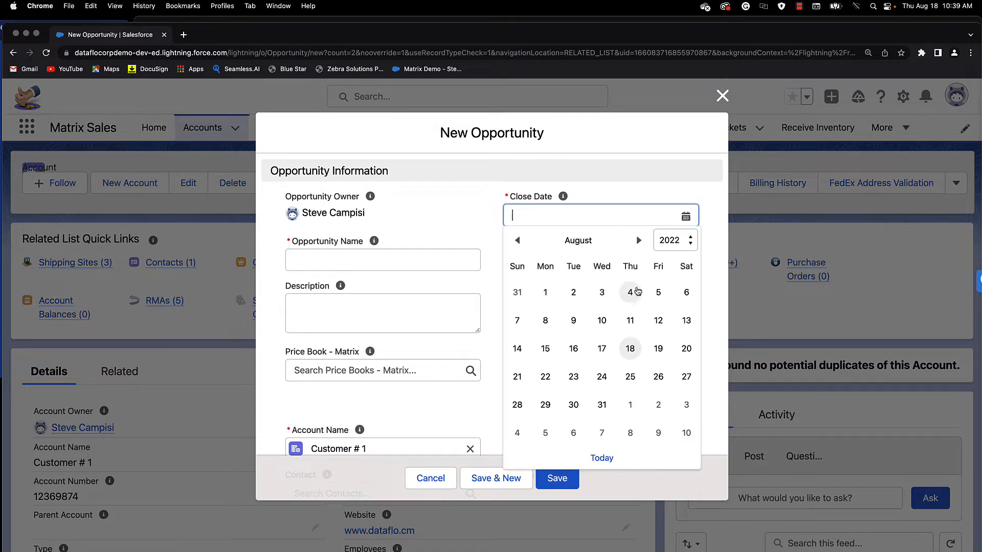
click(630, 348)
click(598, 271)
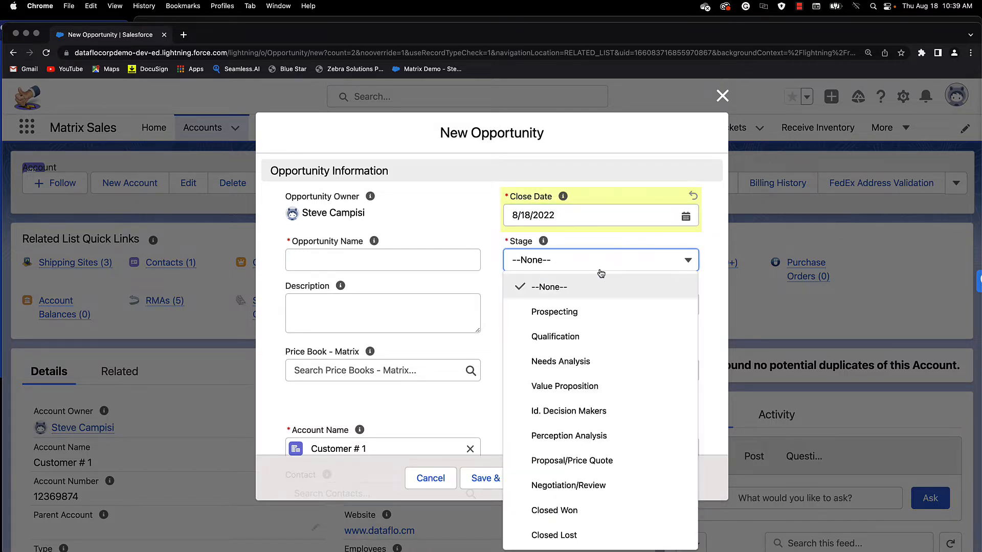
click(639, 387)
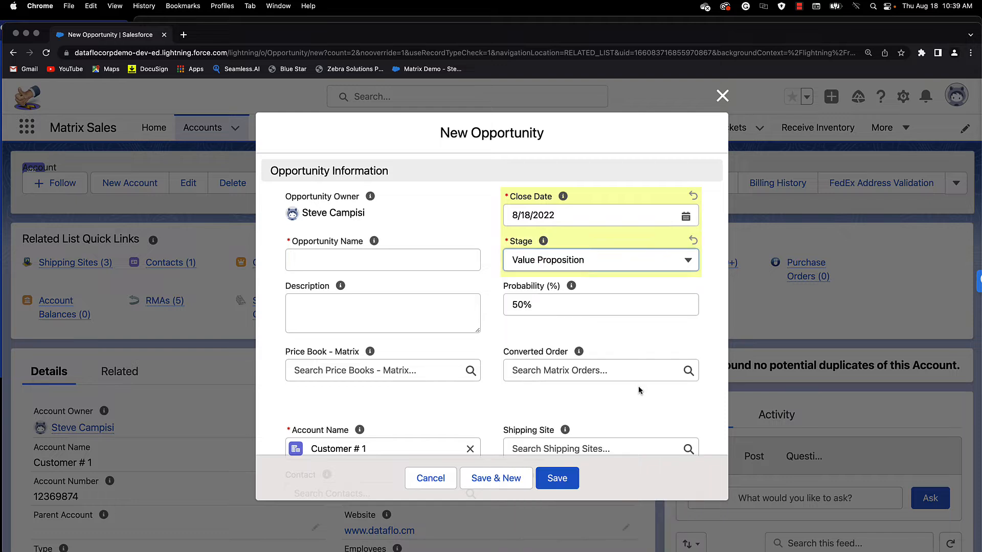
Step: Name the opportunity "My new OPP" and save it
click(391, 260)
text(M)
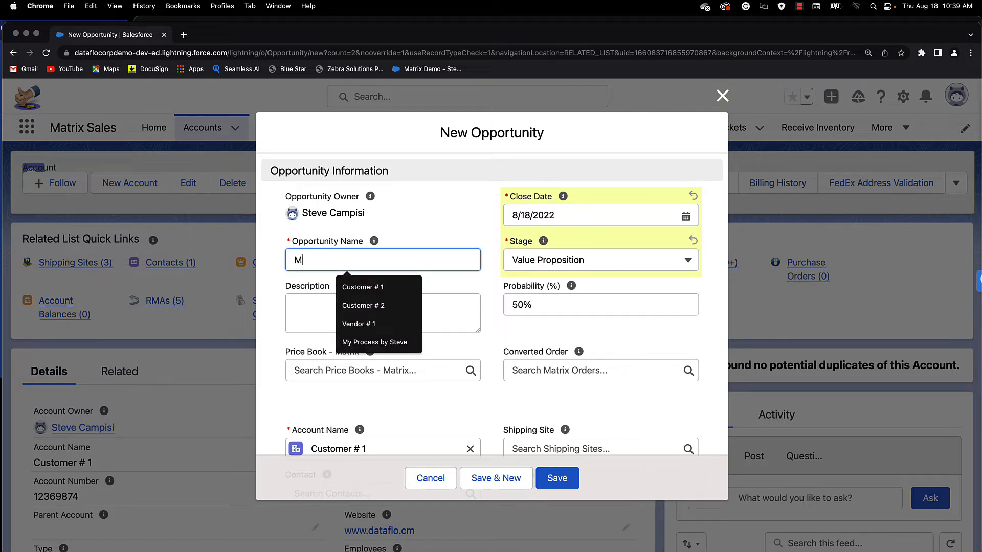
text(y new OPP)
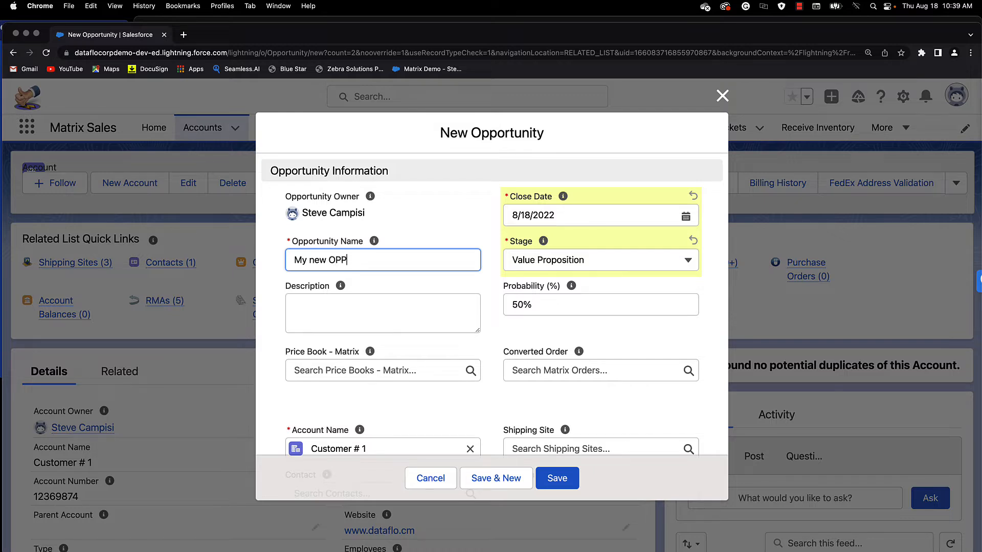
click(570, 483)
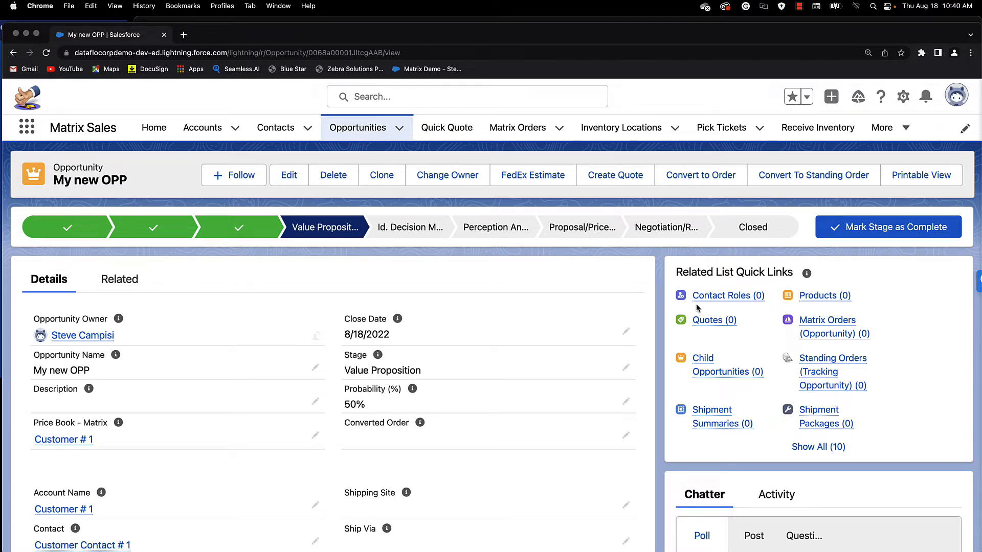
Step: Start adding products to the My new OPP opportunity from its Products list
scroll(548, 331, down, 2)
scroll(548, 331, down, 12)
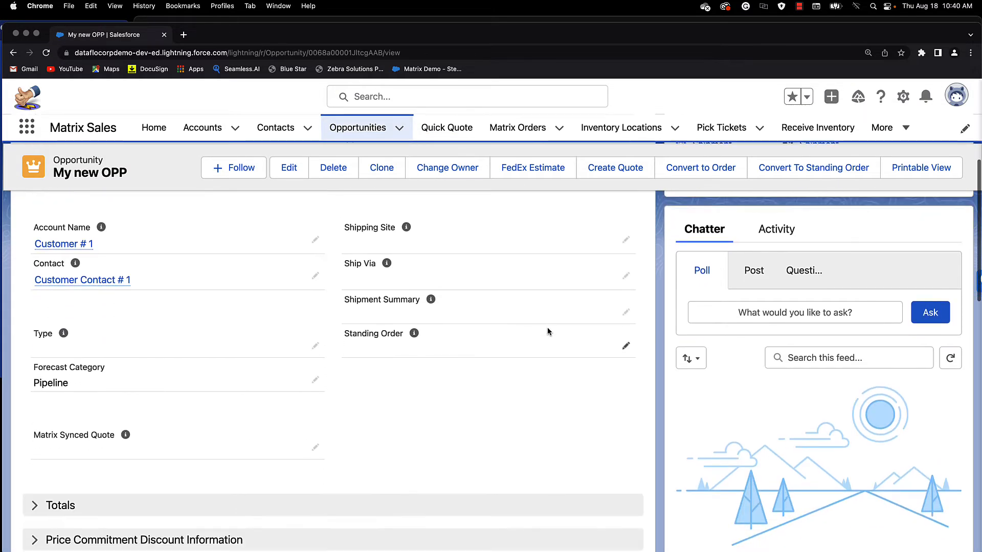
scroll(547, 331, down, 5)
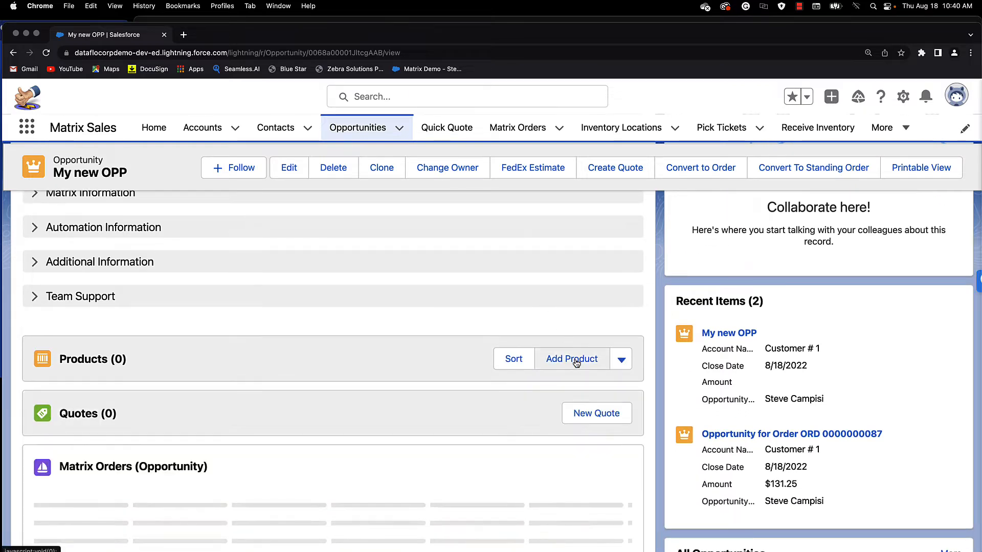
click(576, 361)
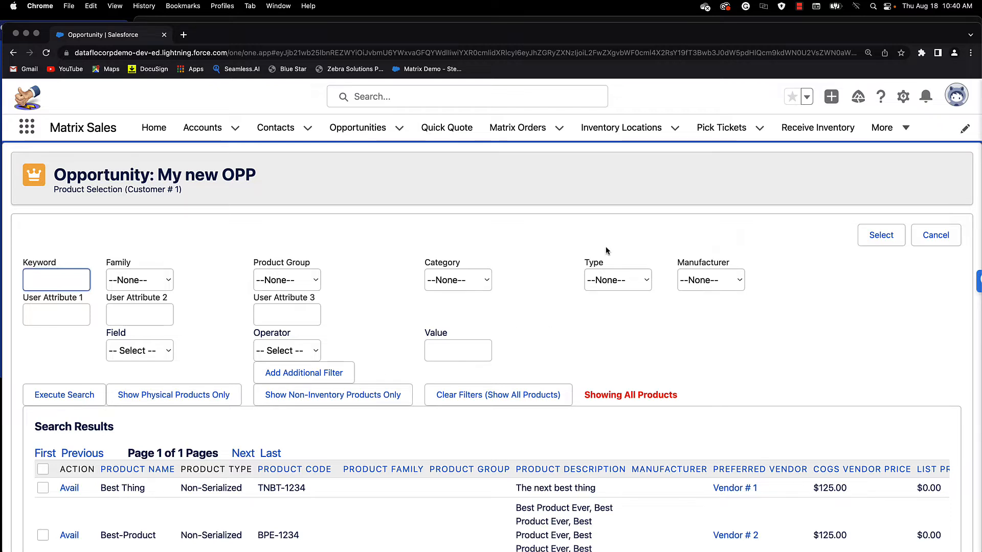
Step: Choose the products Best Thing, Best-Product and M-Interlock Safety and bring them into the opportunity's product lines
scroll(596, 297, down, 2)
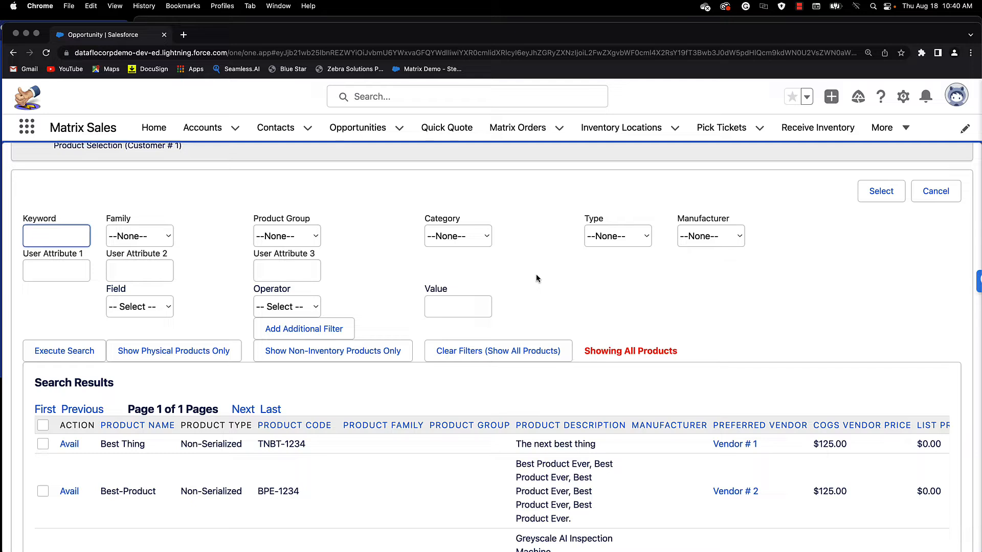
scroll(537, 276, down, 3)
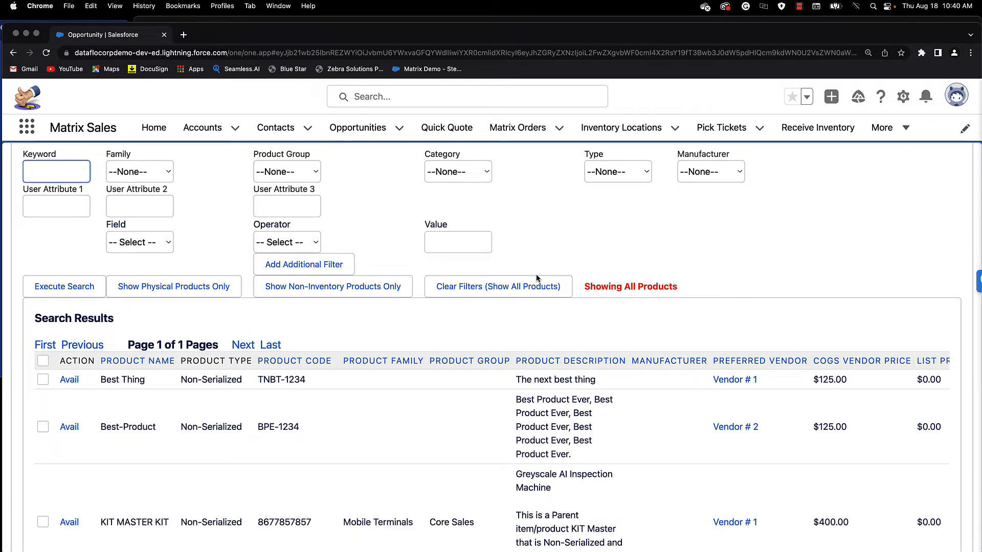
scroll(536, 276, down, 2)
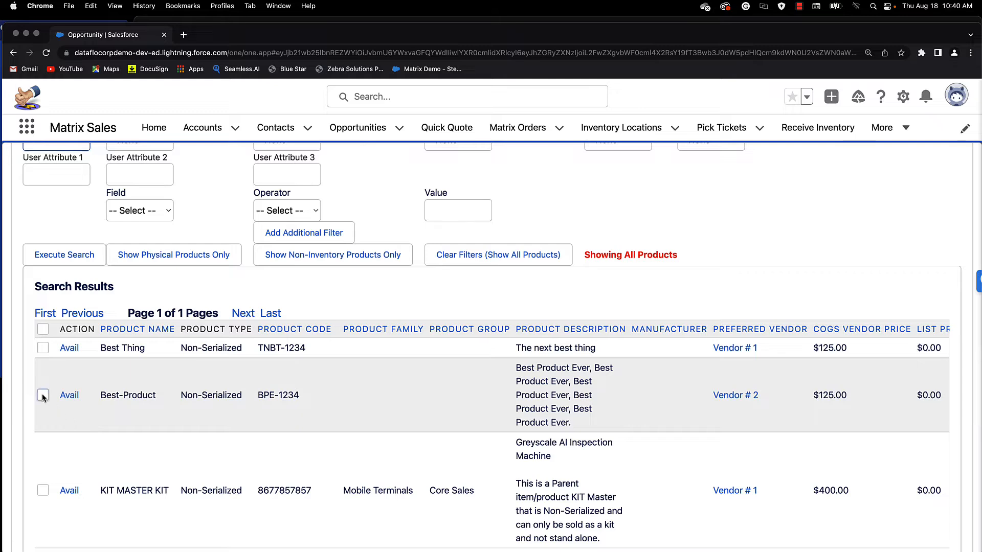
click(42, 395)
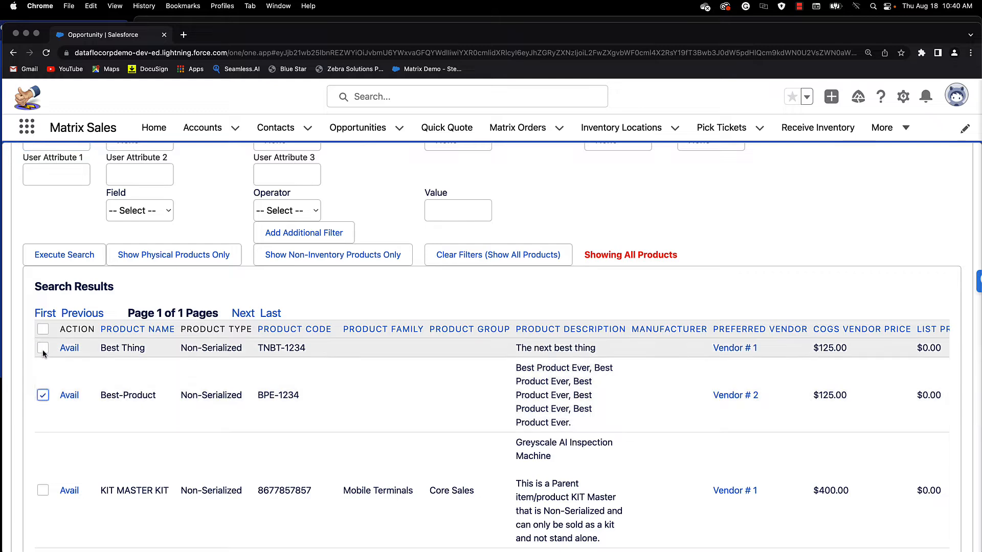
click(42, 349)
scroll(172, 416, down, 3)
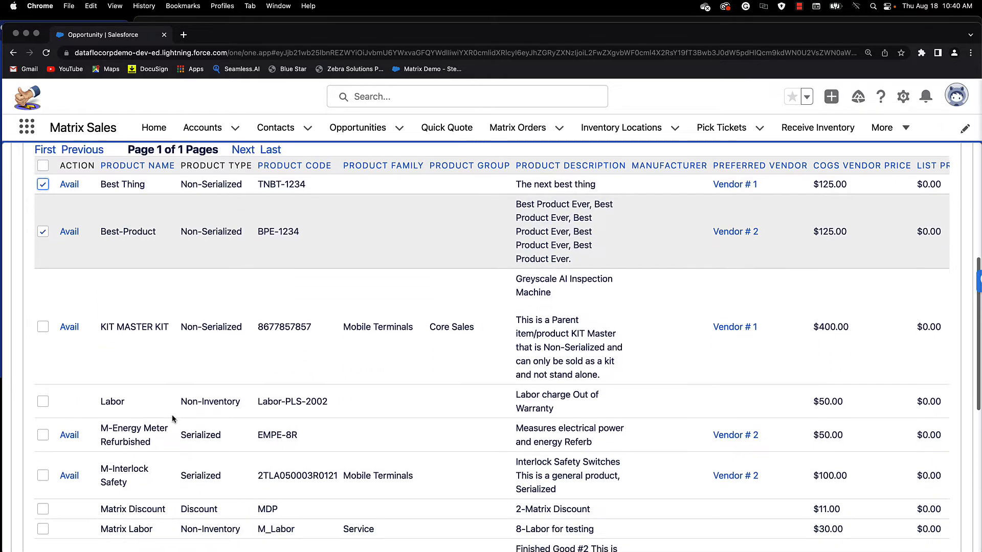
scroll(172, 417, down, 1)
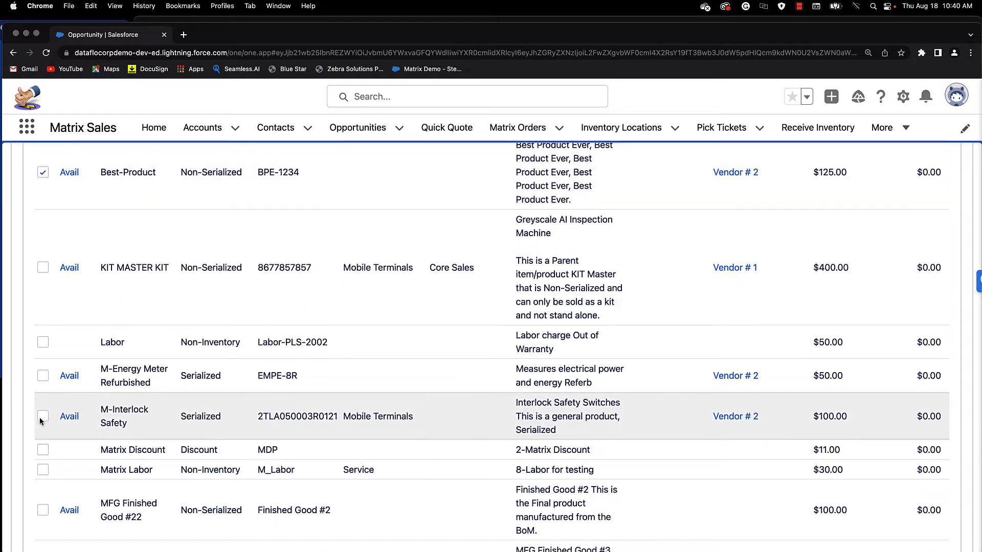
click(43, 417)
scroll(425, 382, up, 10)
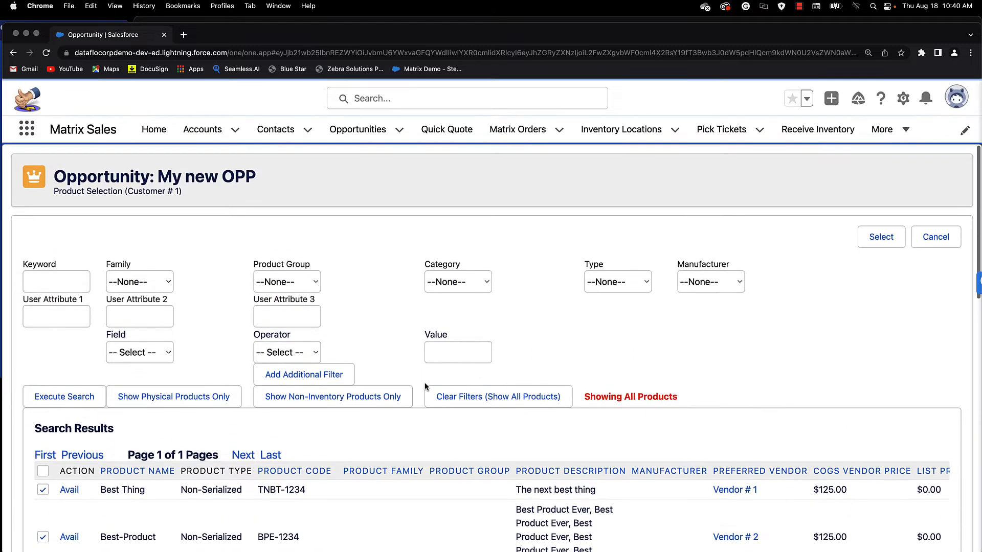
click(870, 243)
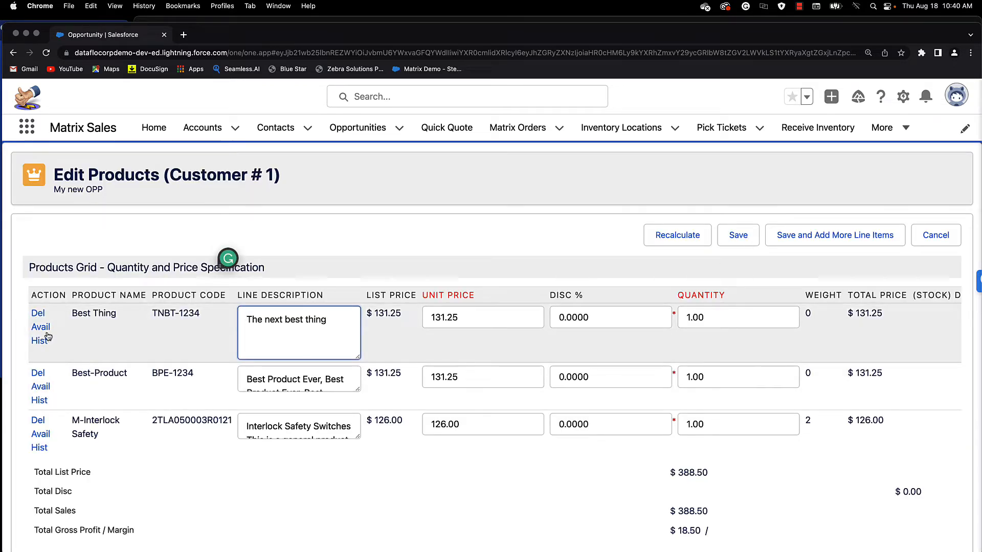
Step: Check the availability and history of the Best Thing line, and save the opportunity's product lines
click(45, 332)
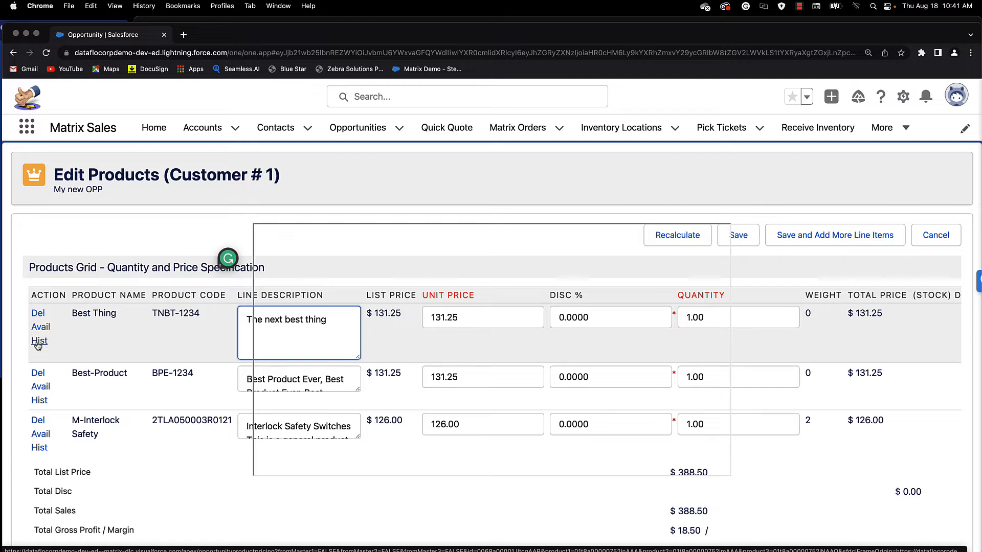
mouse_move(38, 346)
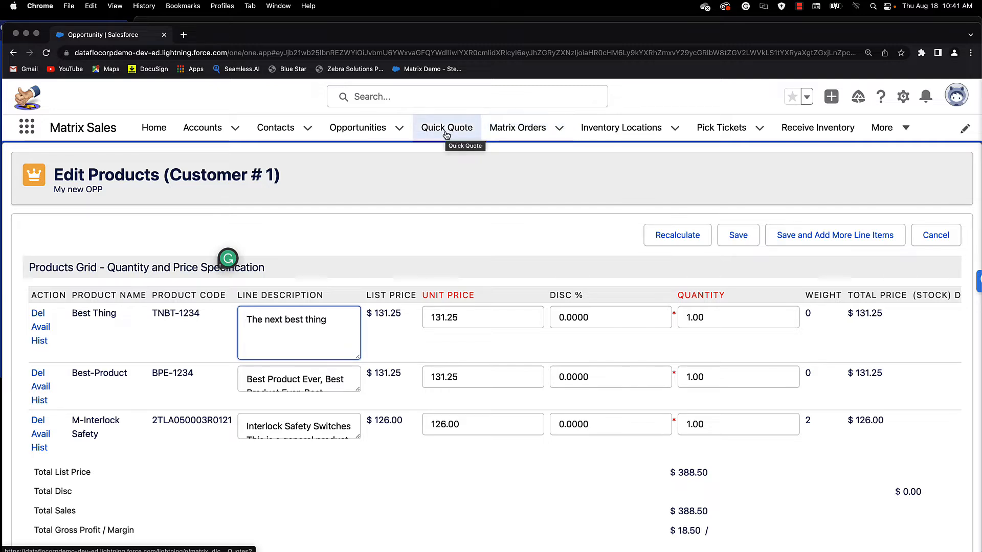
click(738, 235)
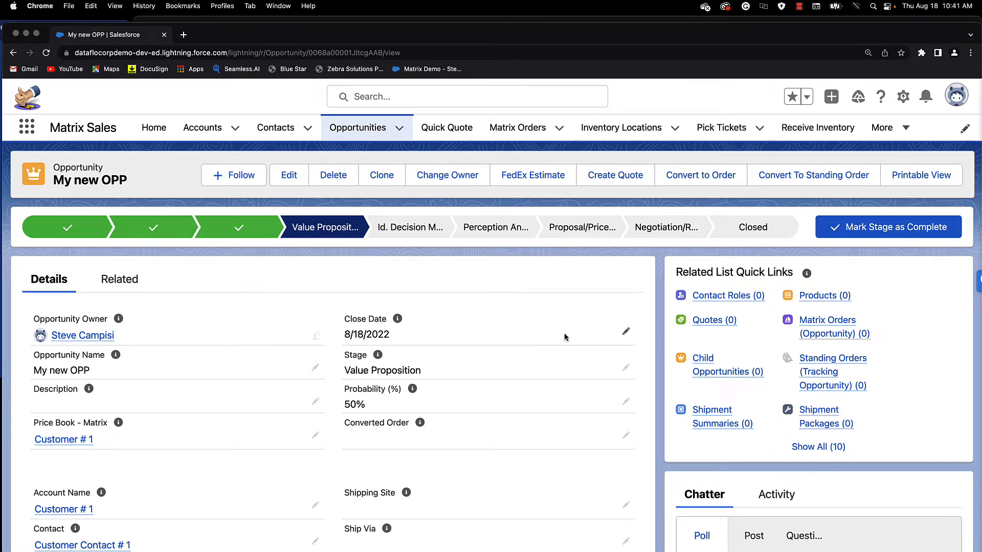
Step: Review the saved lines in the Products list of the My new OPP opportunity
scroll(565, 337, down, 5)
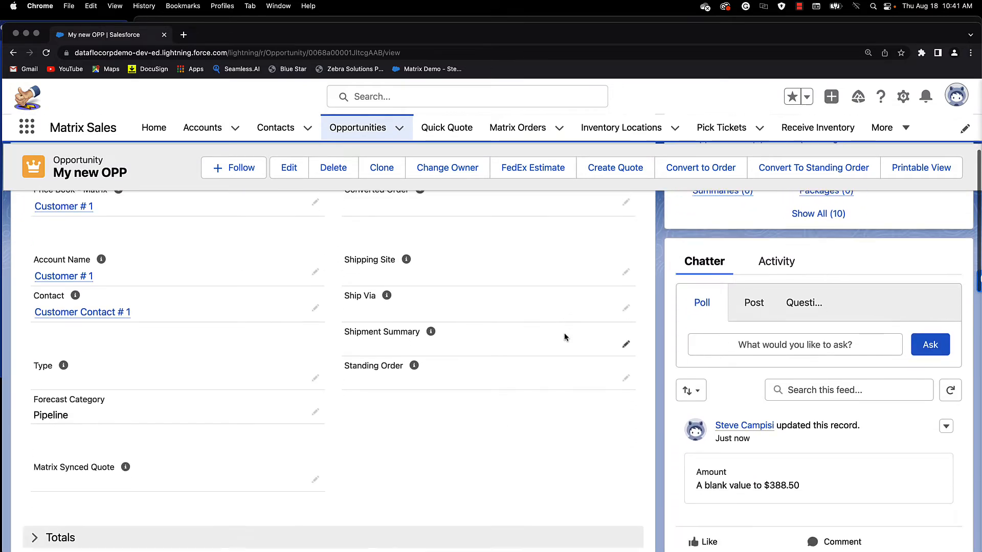
scroll(564, 337, down, 10)
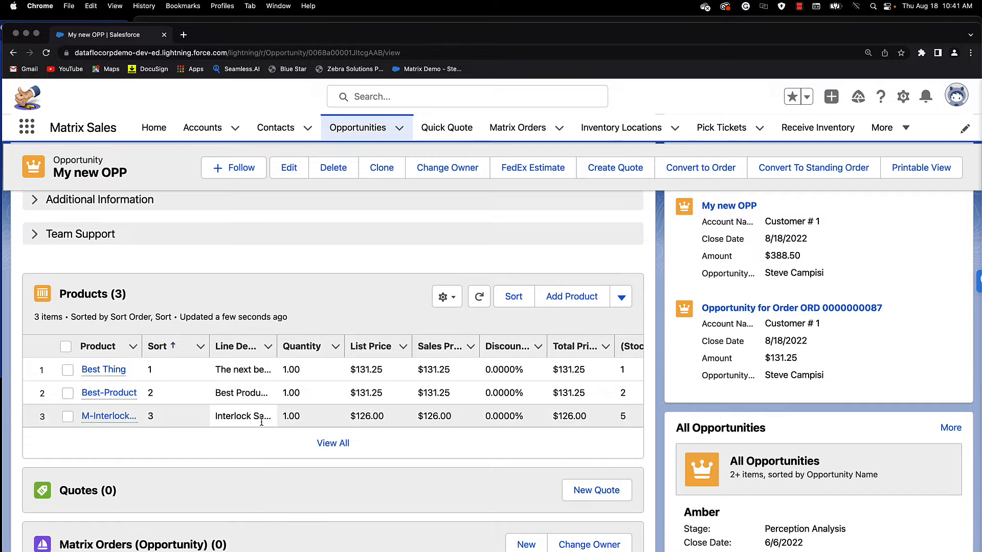
scroll(402, 404, up, 7)
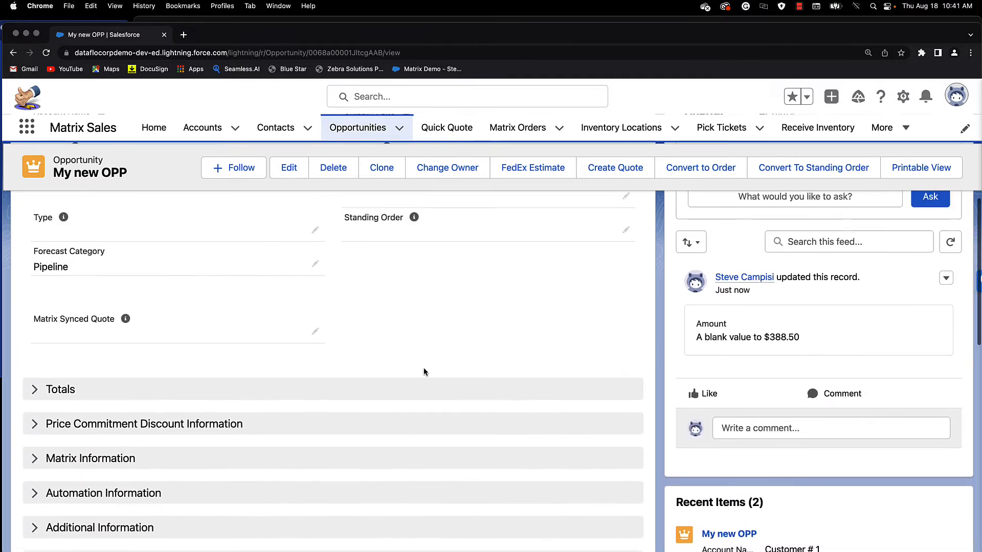
Step: Create a quote named My New QUOTE from the My new OPP opportunity and save it
scroll(424, 371, up, 7)
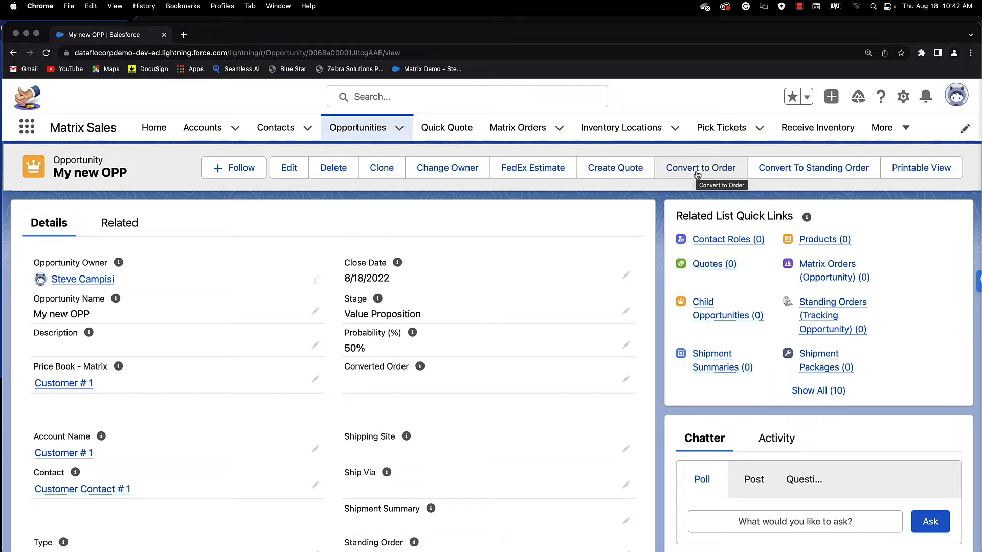
click(636, 173)
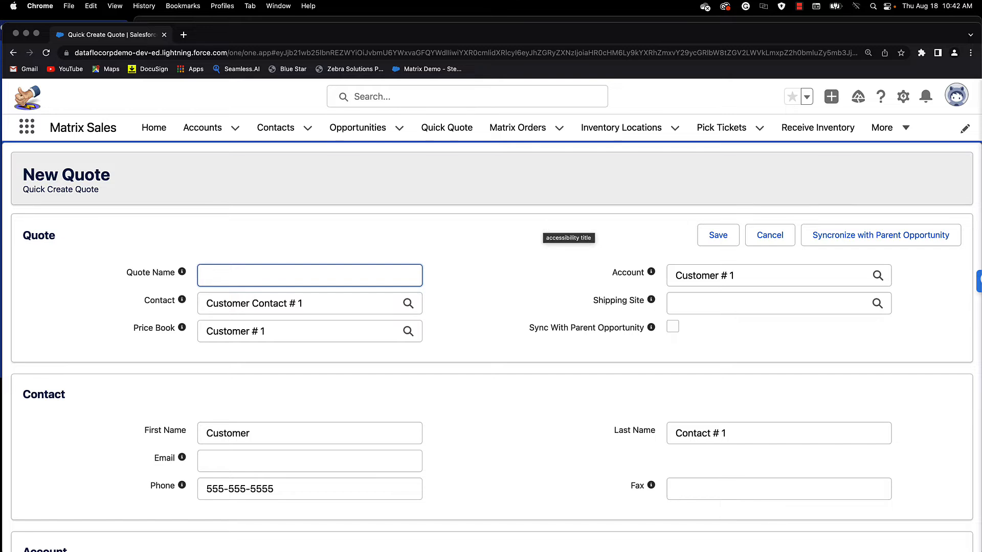
text(My New )
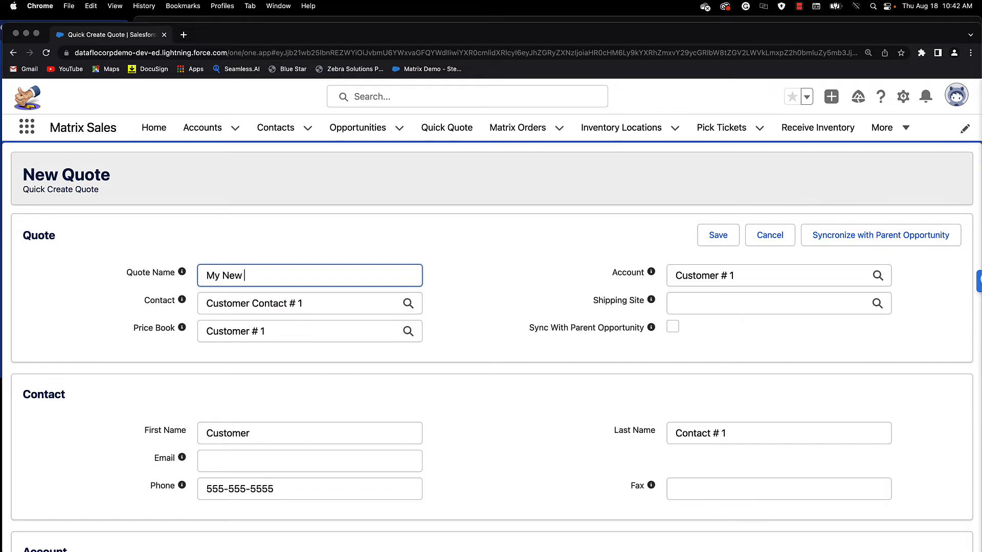
text(QUOTE)
click(720, 241)
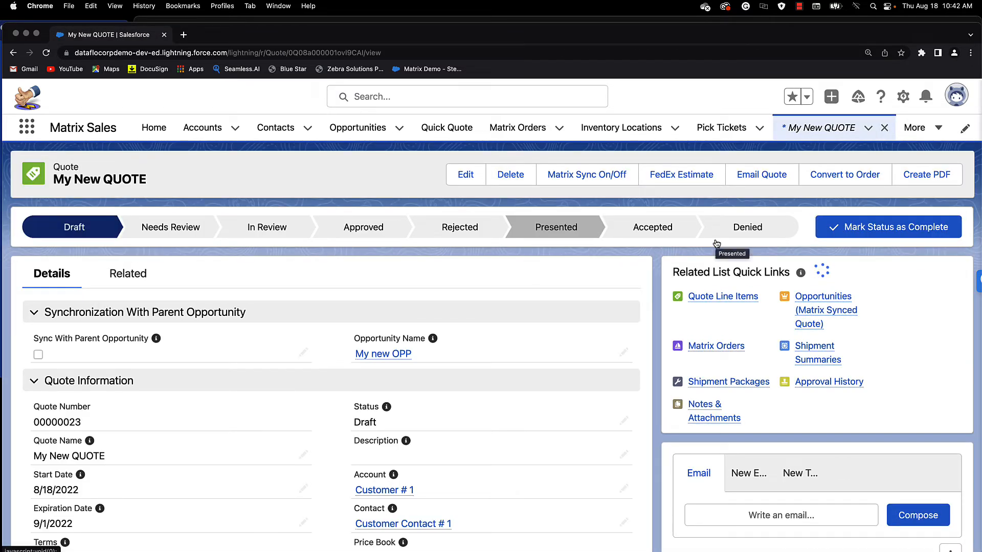
Step: Synchronize My New QUOTE with its parent opportunity and check its quote line items
click(588, 178)
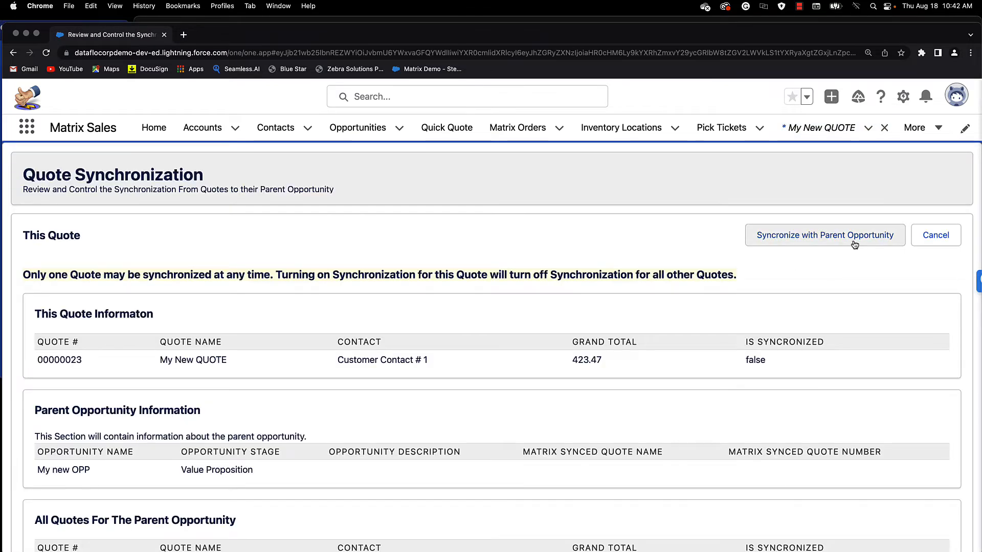
click(852, 236)
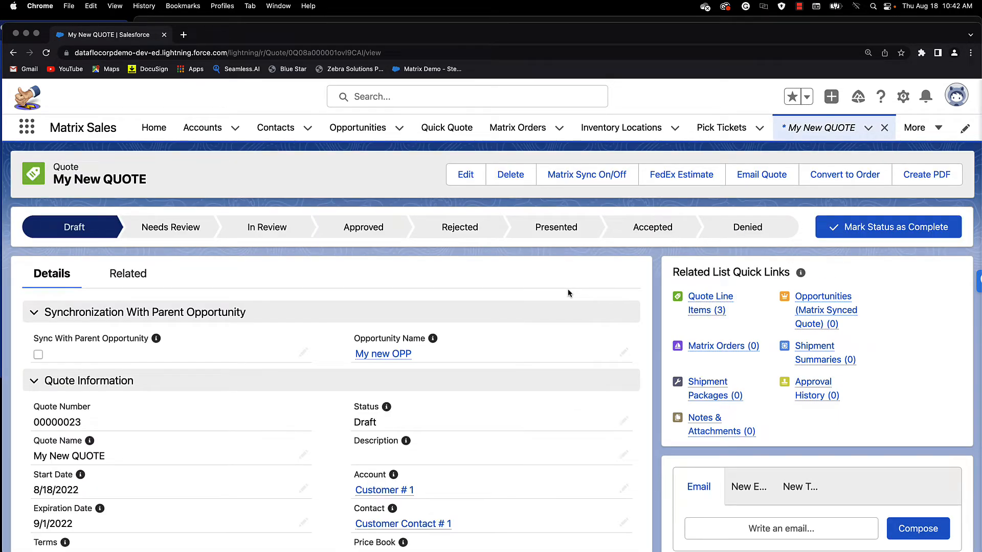
mouse_move(705, 306)
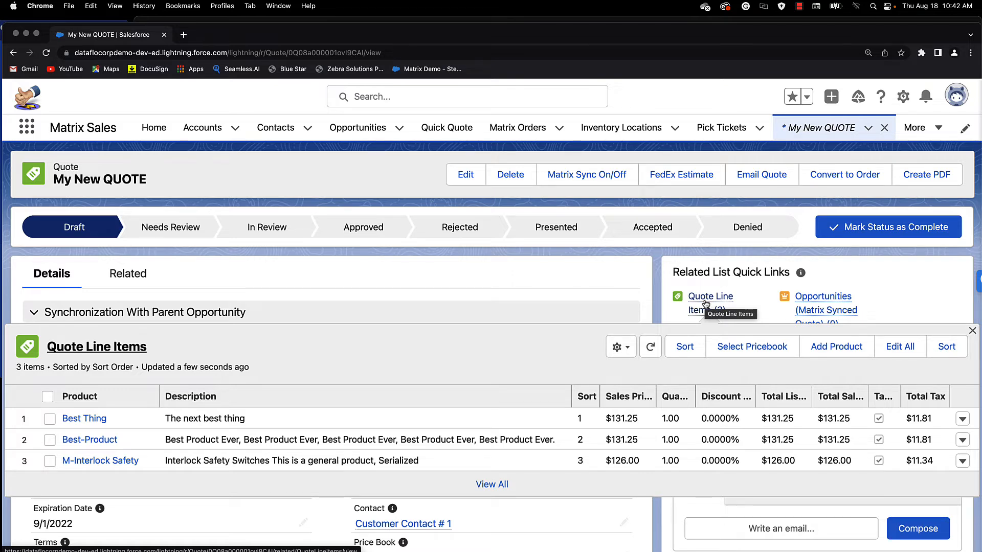
Step: Convert My New QUOTE to a Matrix order with its Accepted stage selected, and commit the order
click(653, 227)
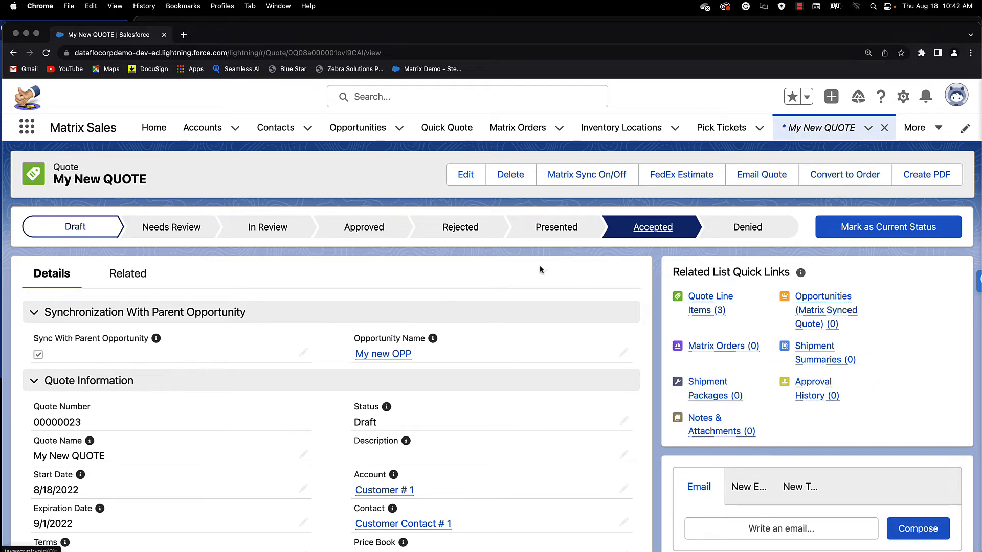
click(844, 176)
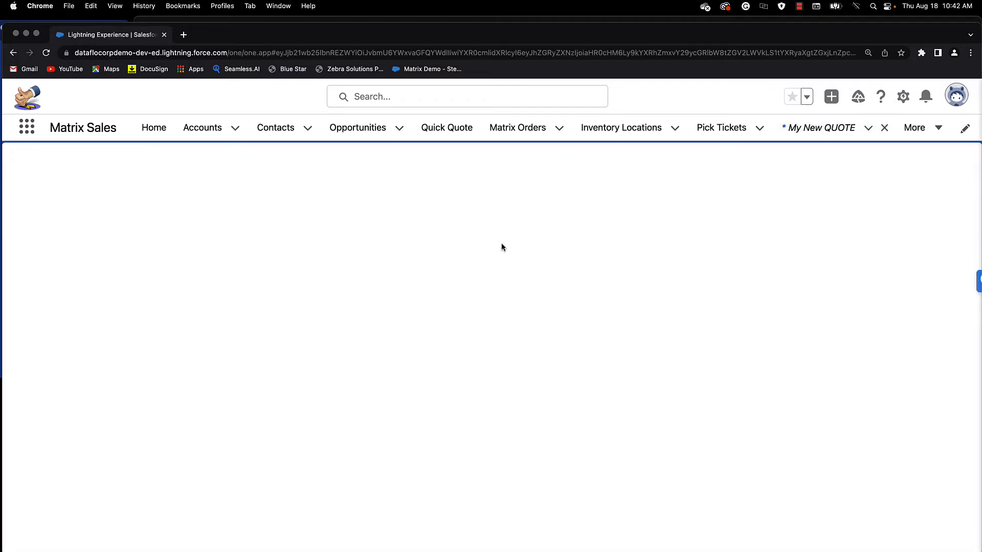
click(469, 319)
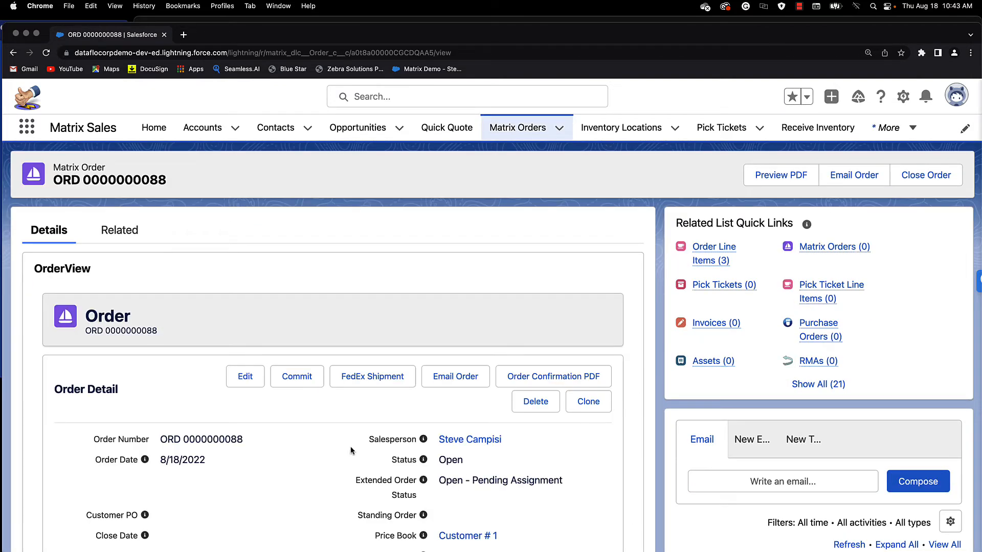
click(297, 377)
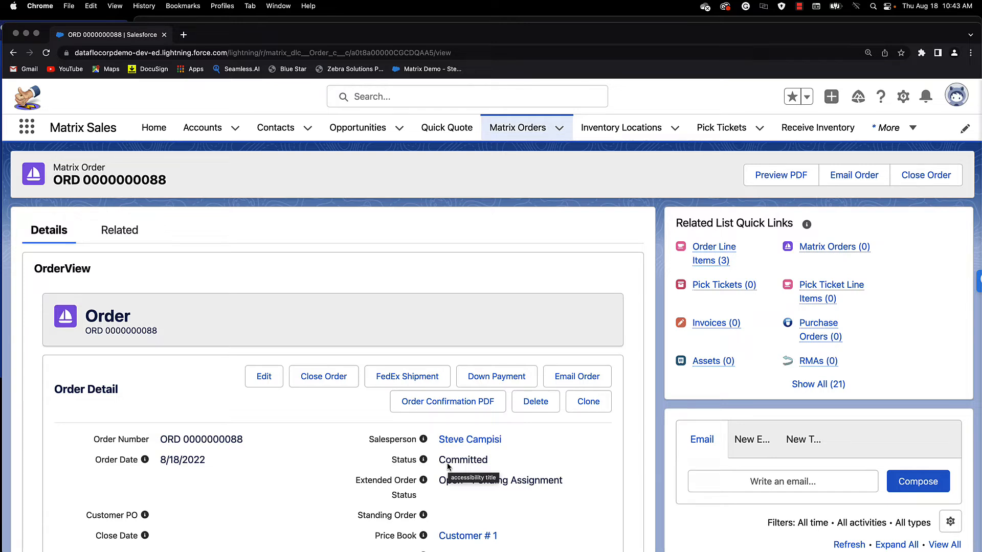
Step: Review the committed order's account, totals, shipping, linked opportunity and quote, back order and support team sections, down to its line items
scroll(448, 465, down, 3)
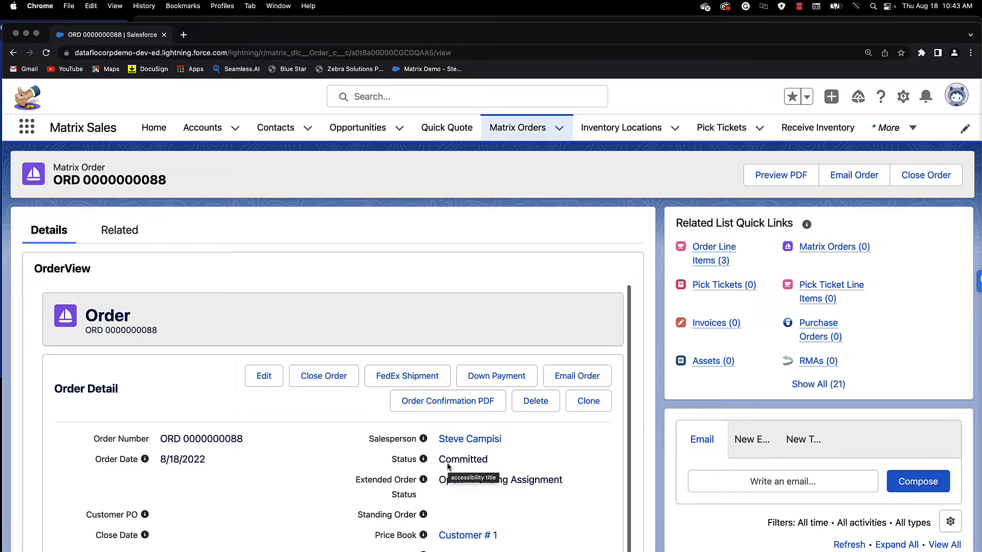
scroll(448, 466, down, 2)
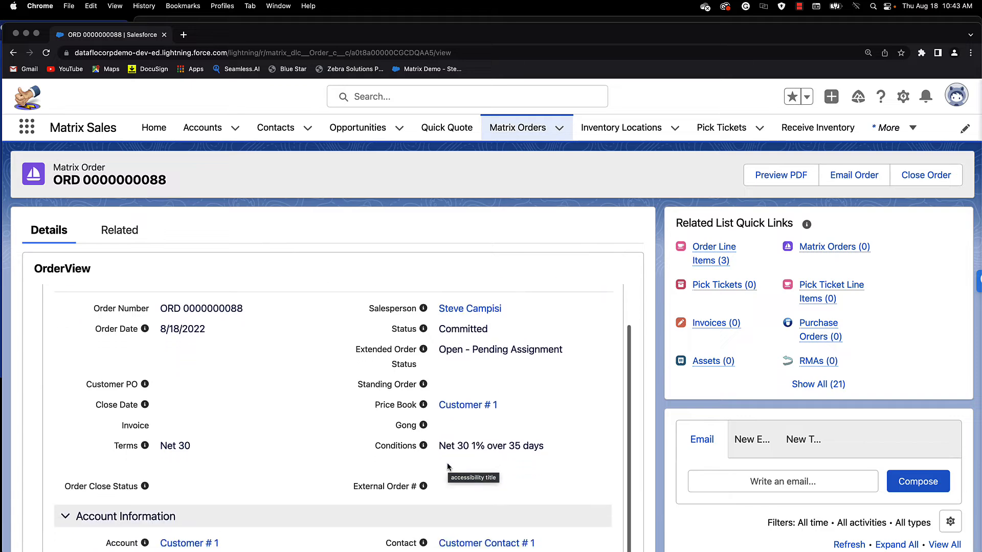
scroll(448, 466, down, 4)
scroll(448, 466, up, 5)
scroll(448, 466, down, 8)
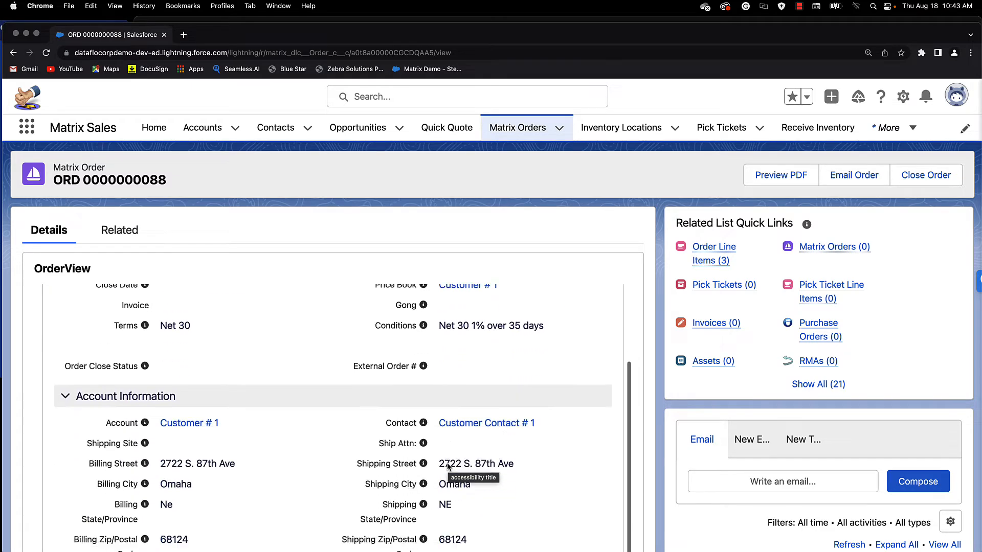
scroll(448, 466, down, 6)
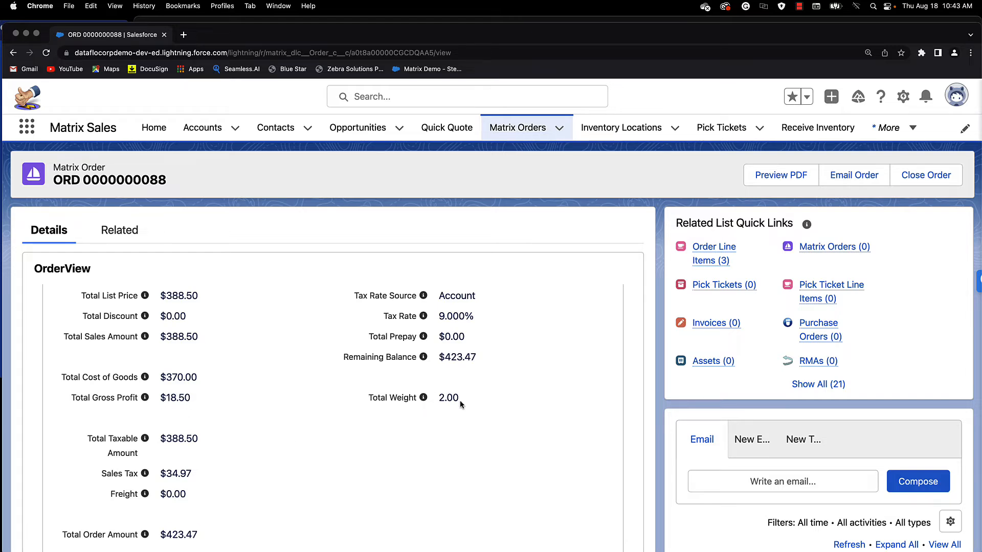
scroll(460, 404, down, 5)
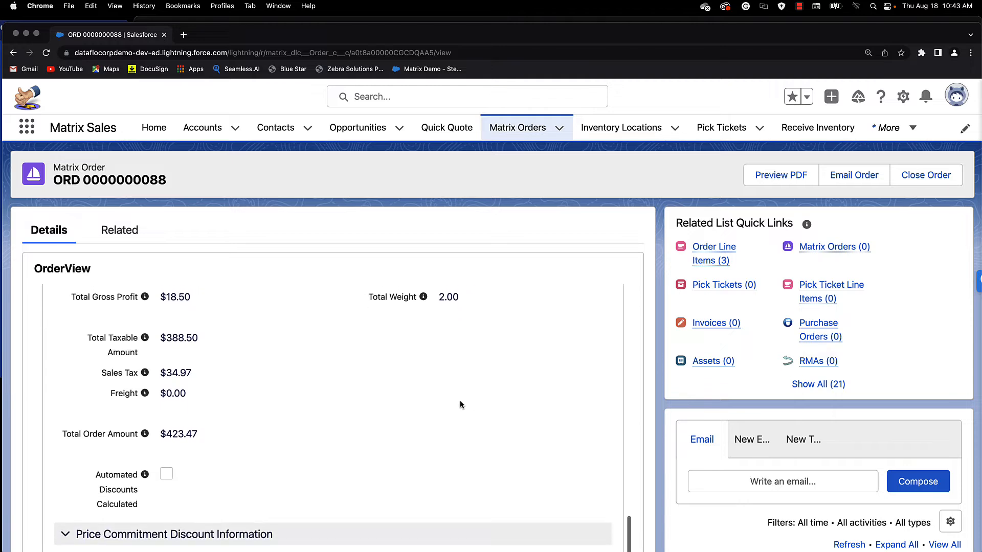
scroll(460, 404, down, 5)
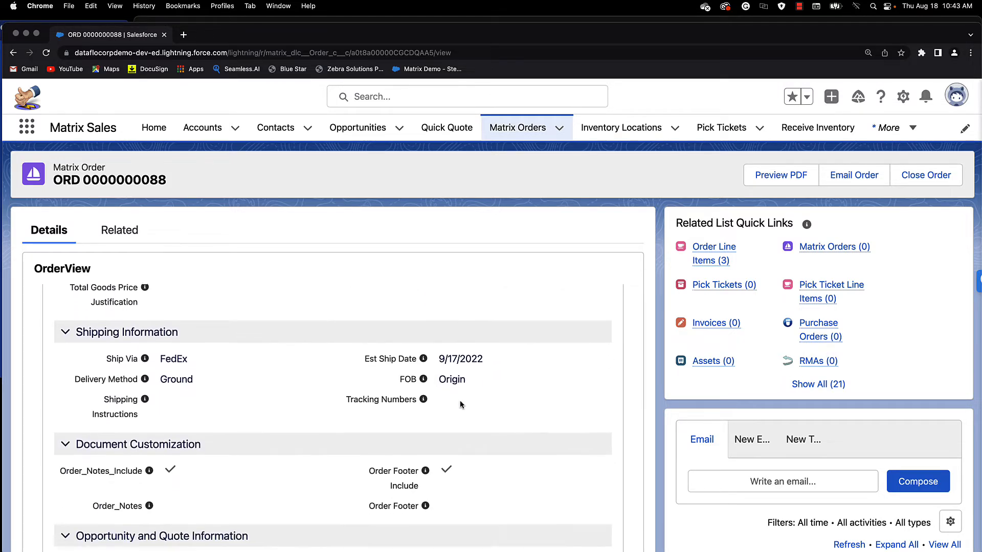
scroll(461, 404, down, 3)
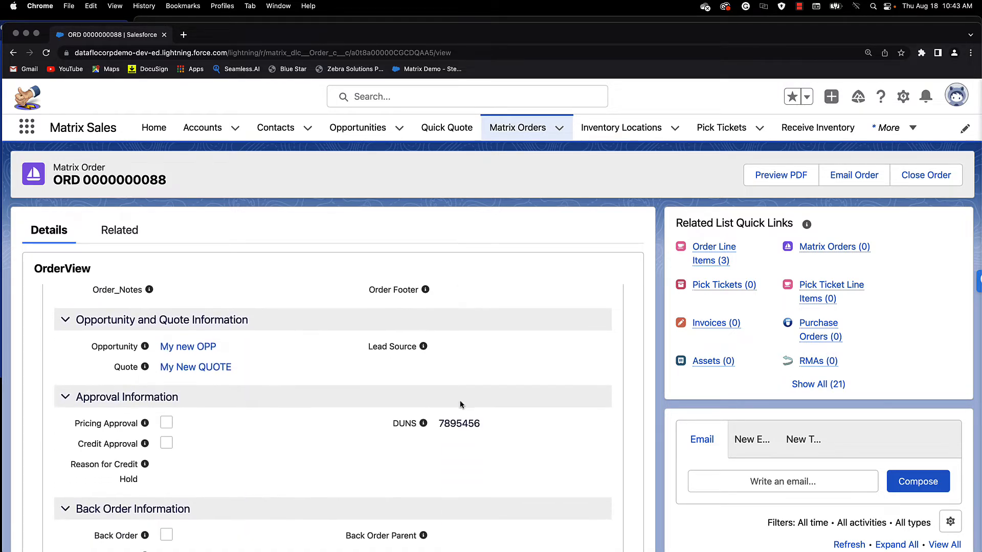
mouse_move(199, 347)
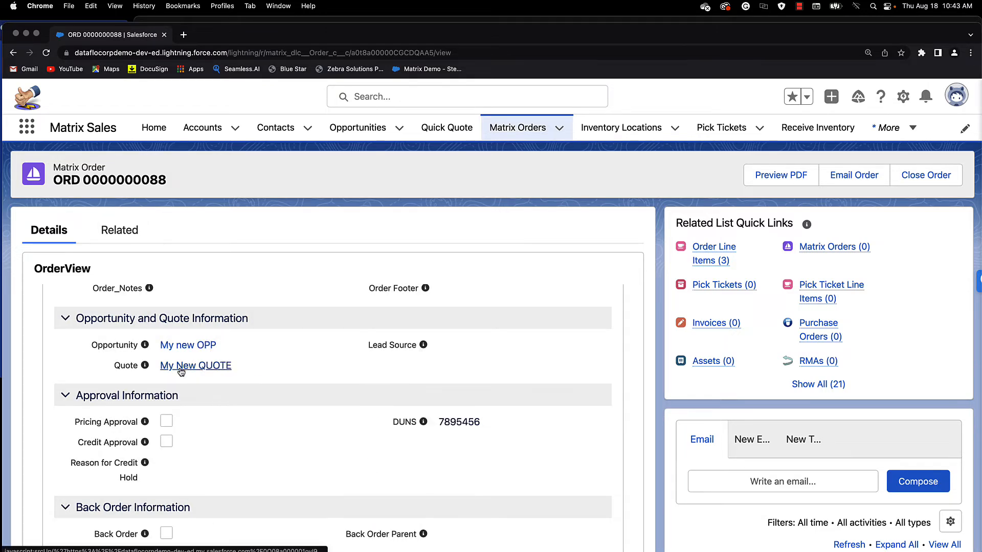
mouse_move(182, 370)
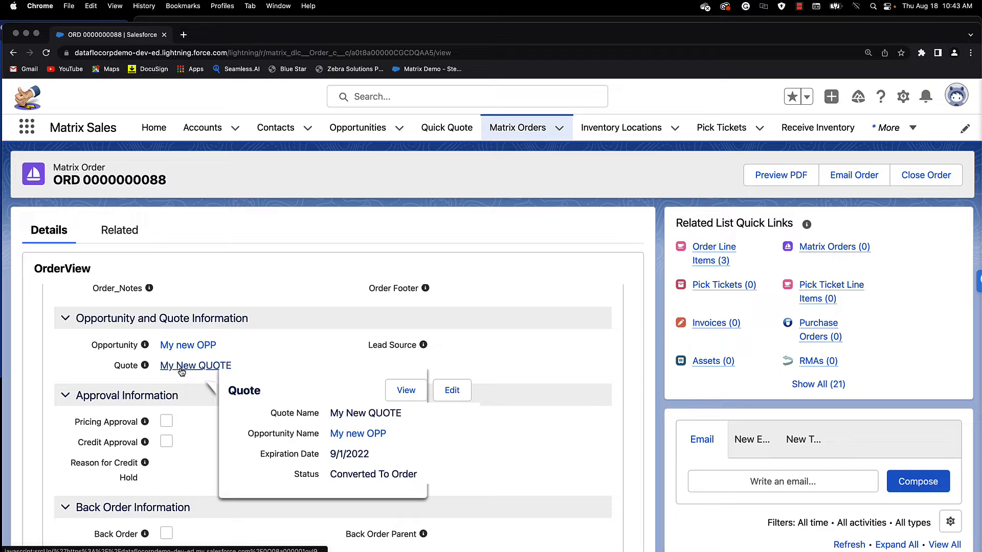
scroll(307, 307, down, 2)
scroll(307, 308, down, 2)
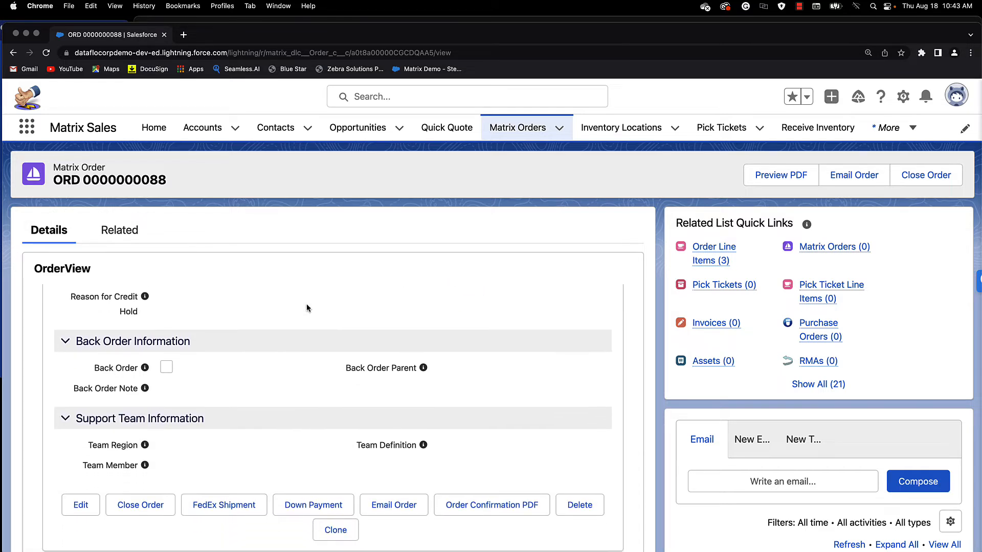
scroll(304, 311, down, 2)
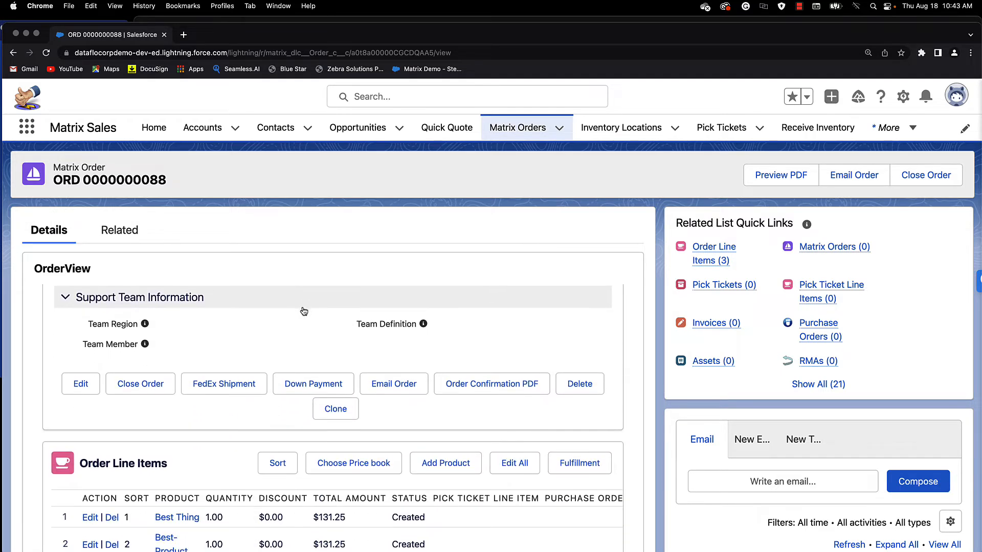
scroll(304, 312, up, 10)
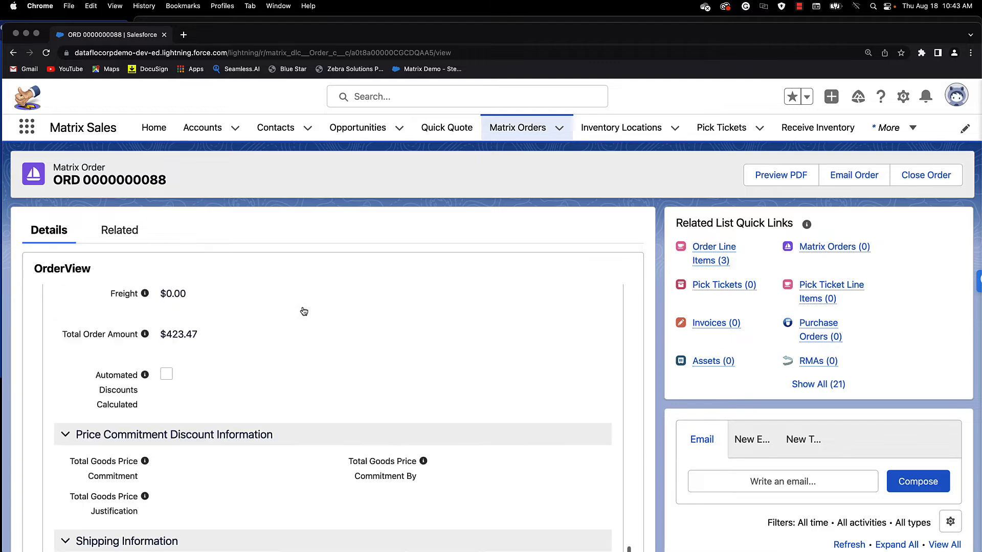
scroll(303, 312, up, 10)
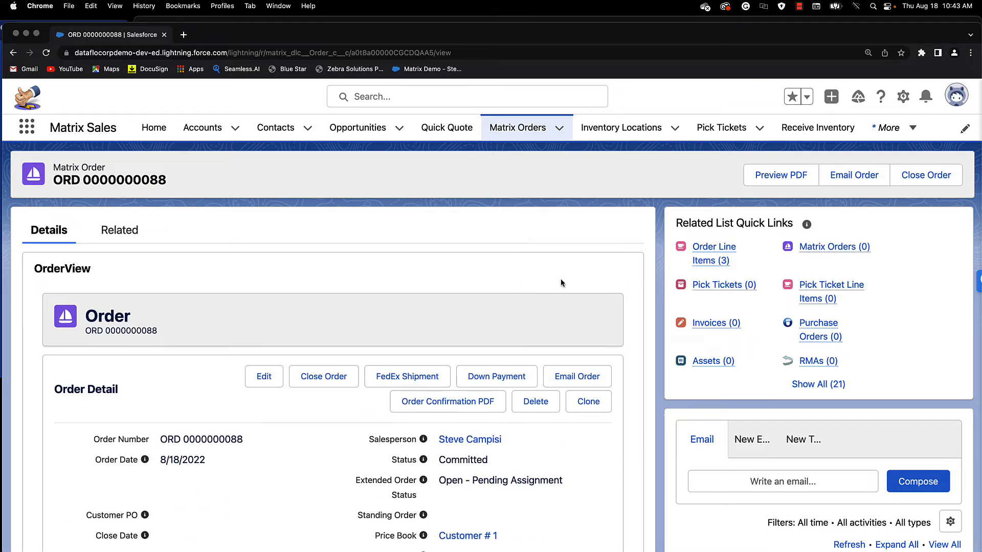
Step: Start fulfillment of the order line items, set Best Thing to Create Purchase Order instead of warehouse stock, and complete the fulfillment
mouse_move(699, 258)
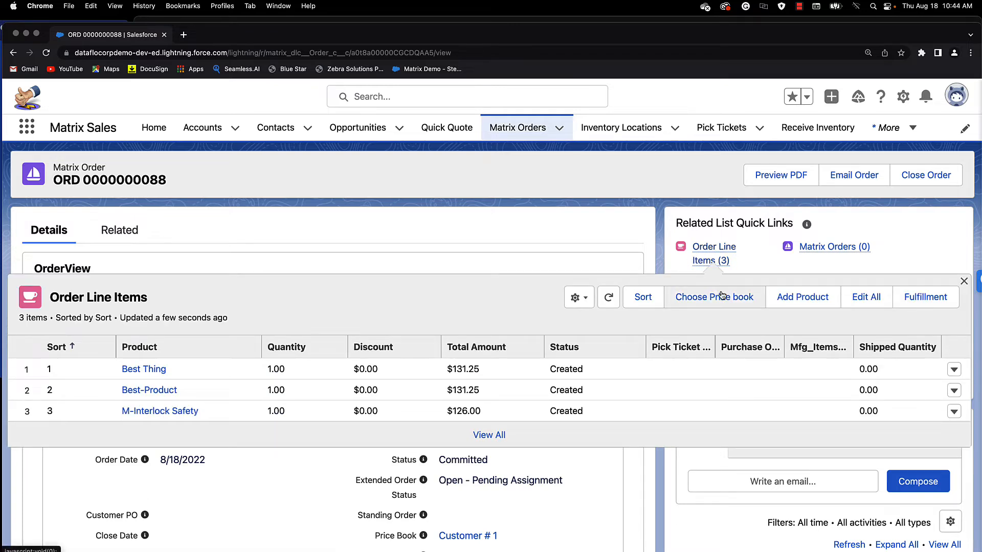
click(930, 302)
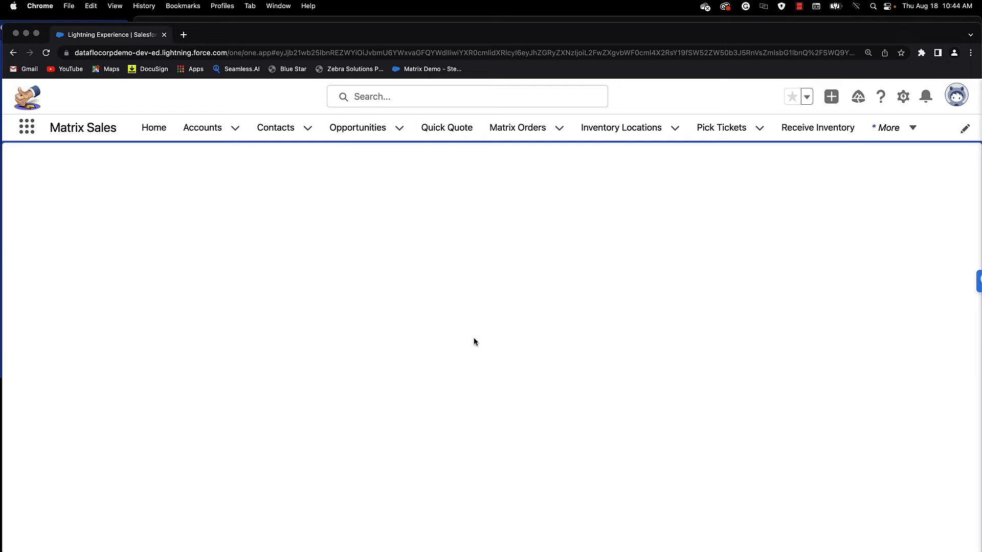
scroll(474, 340, down, 5)
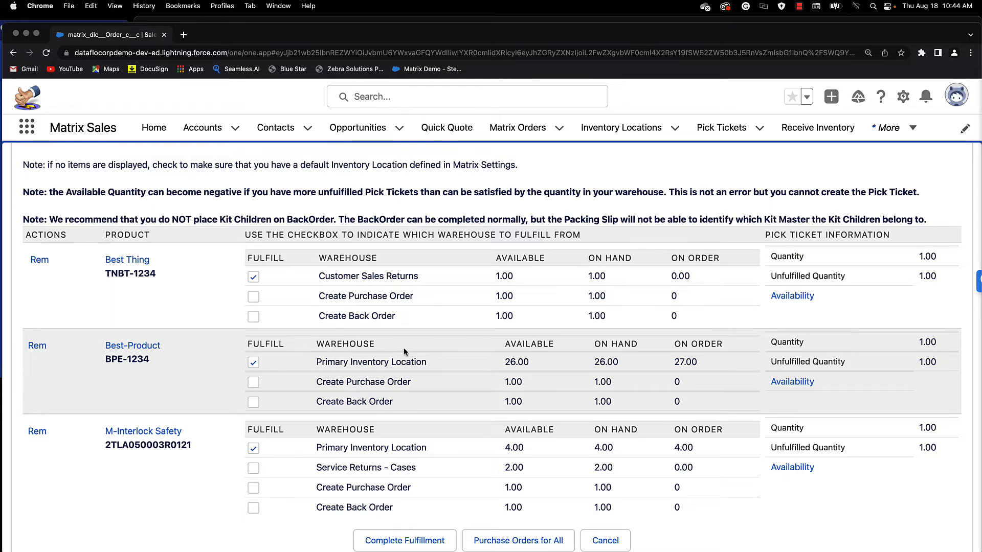
click(254, 297)
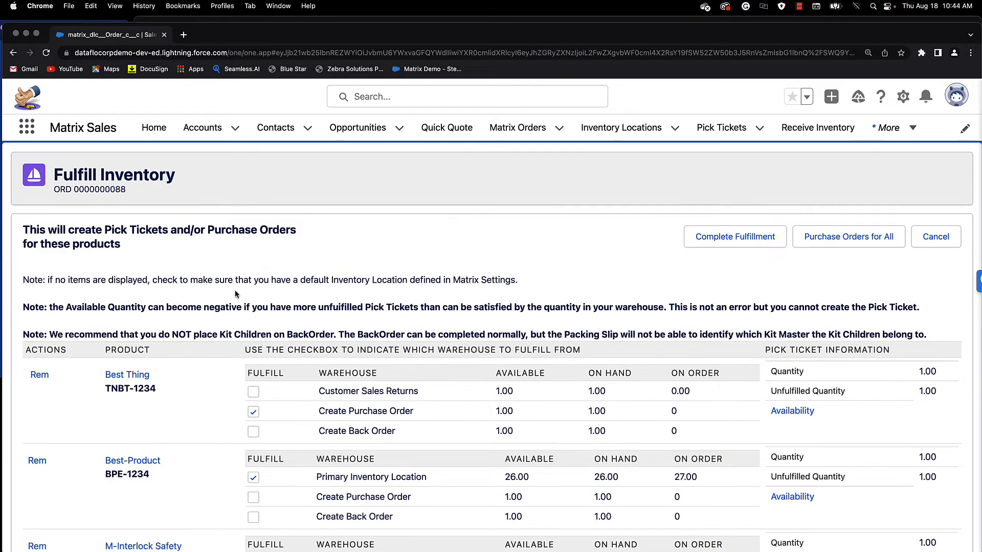
scroll(235, 289, down, 1)
scroll(236, 295, down, 1)
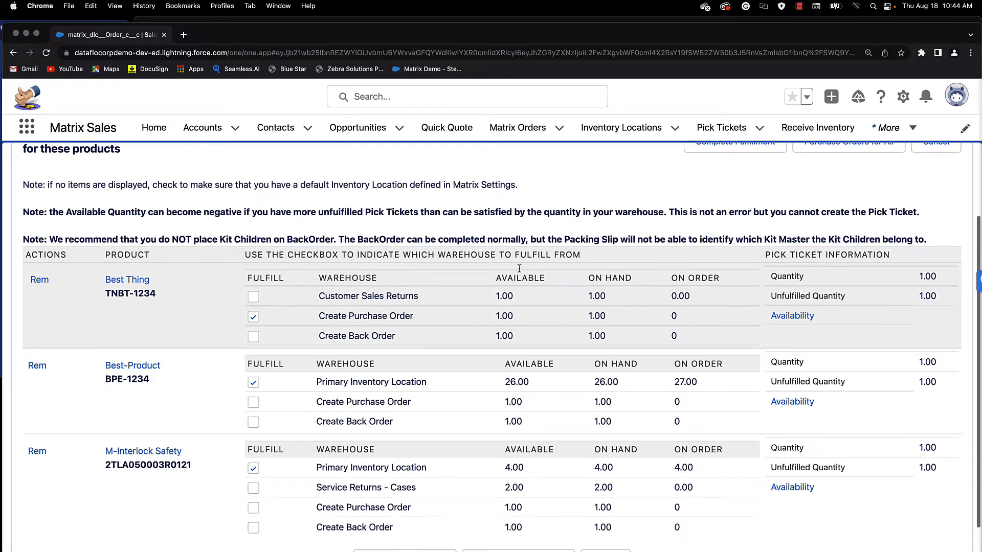
scroll(568, 254, up, 2)
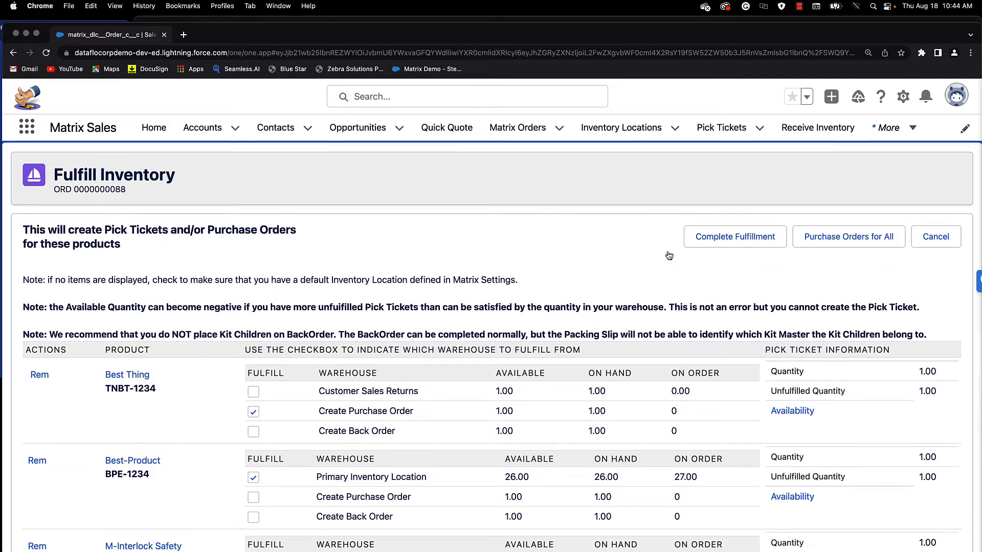
click(725, 245)
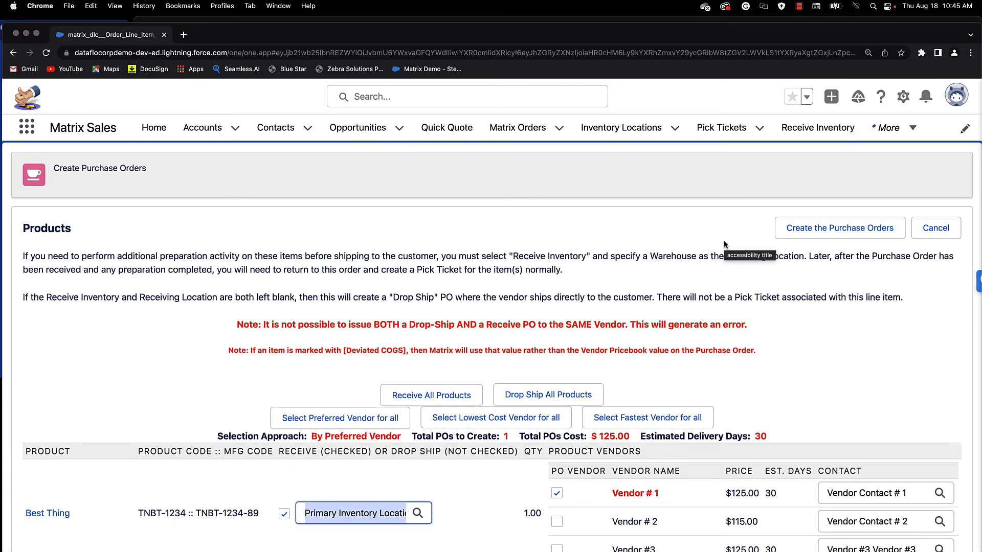
Step: Create the Best Thing purchase order as a drop shipment from Vendor # 2
scroll(456, 479, down, 2)
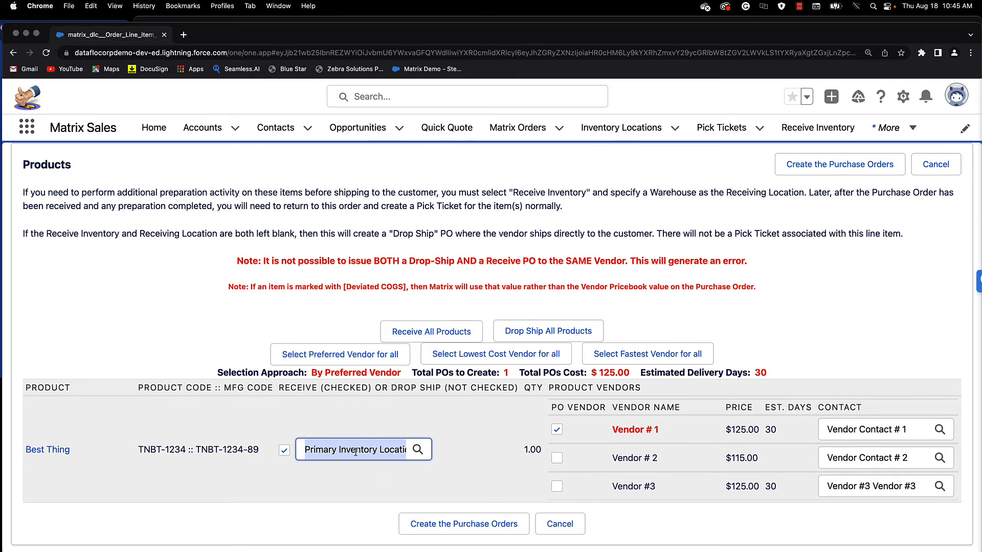
click(527, 332)
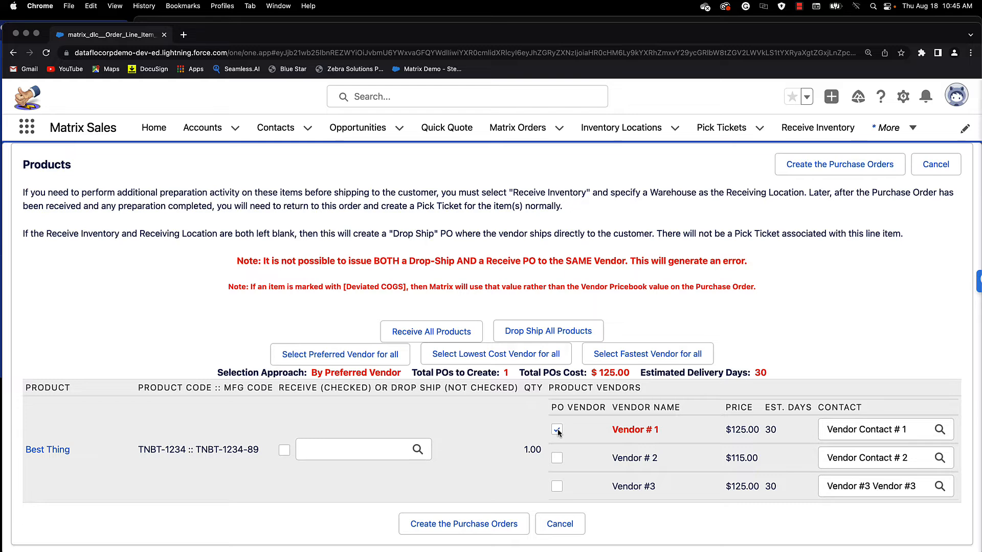
click(557, 458)
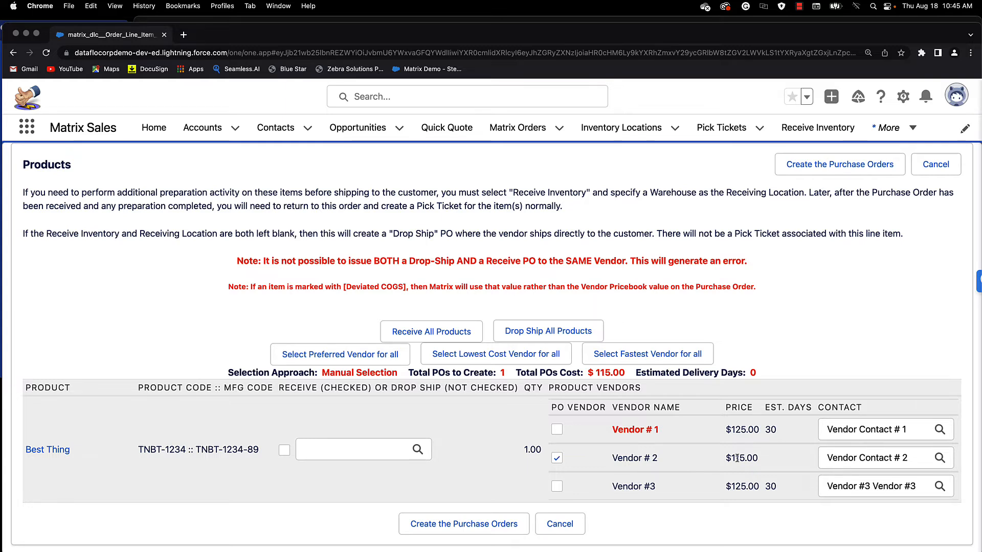
click(445, 526)
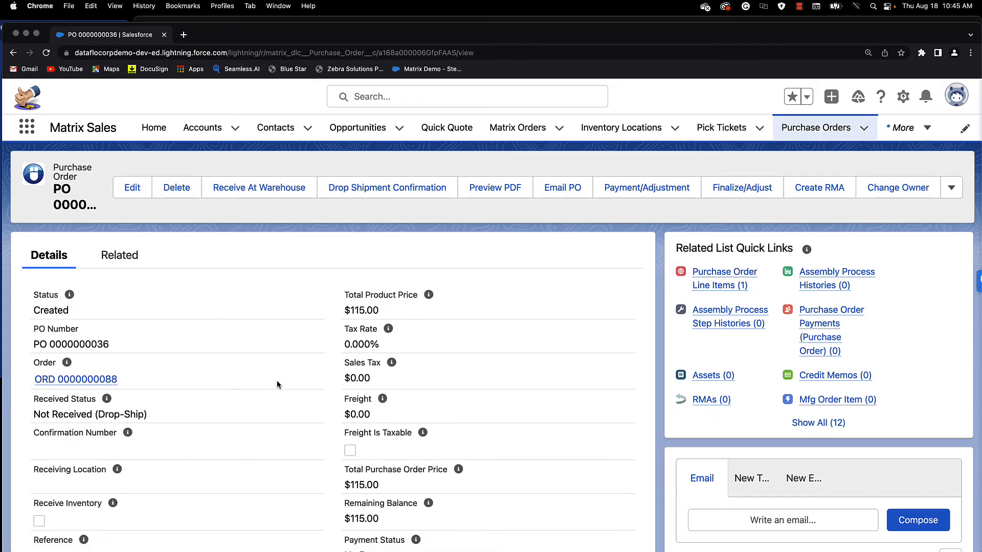
Step: Confirm the purchase order's drop shipment, receiving 1.00 Best Thing, and save the receipt back to the purchase order
mouse_move(114, 381)
click(401, 188)
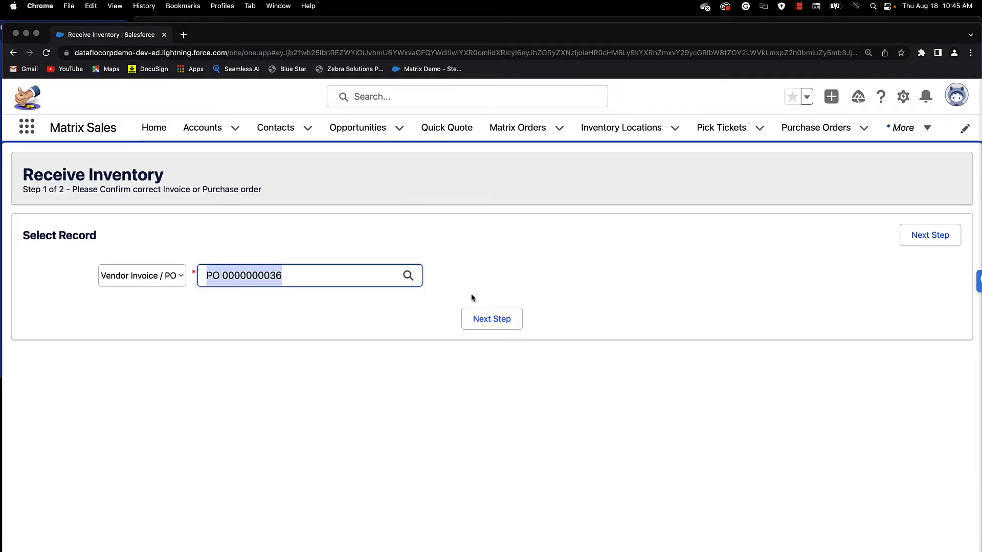
click(504, 325)
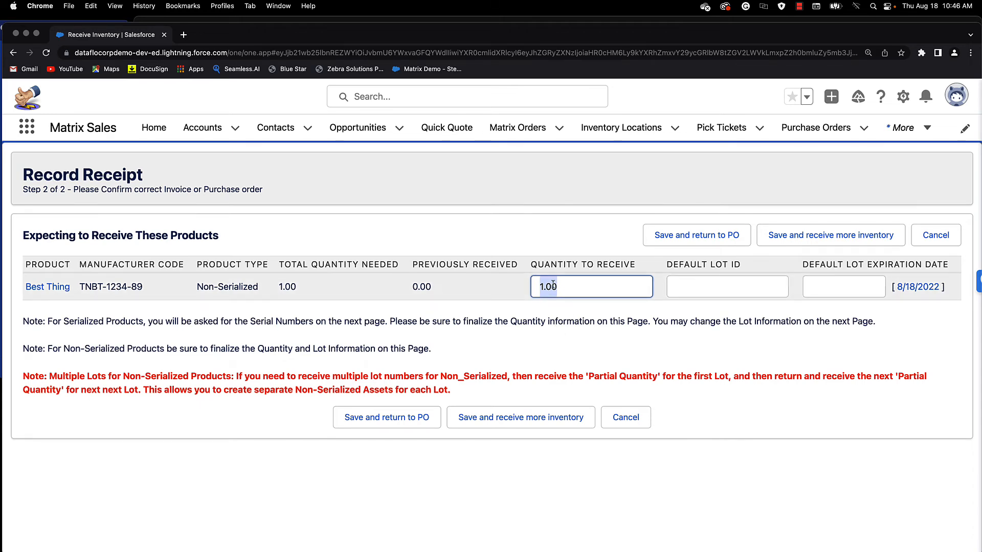
click(358, 420)
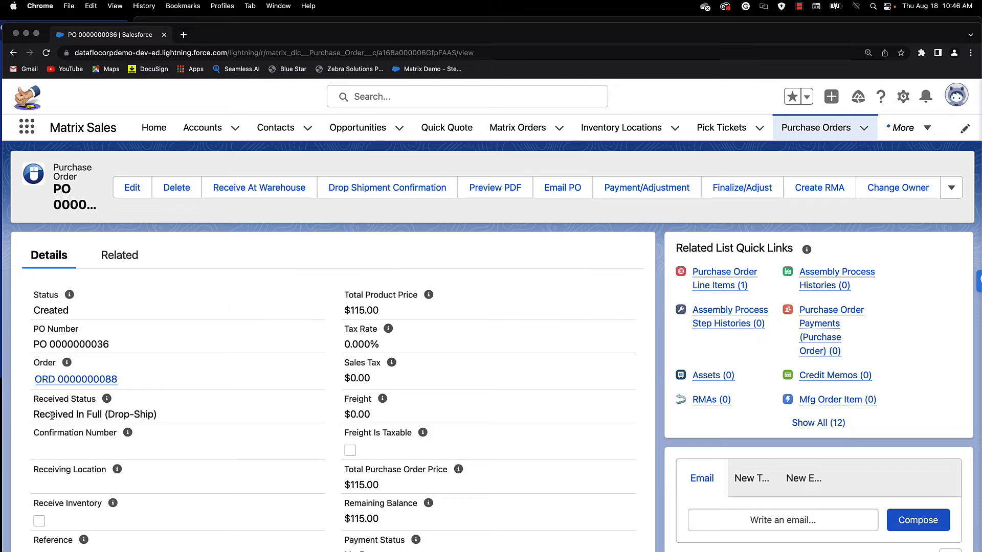
Step: Review the linked Matrix order's line item statuses, pick tickets, pick ticket line items, invoices and purchase order received status
click(93, 383)
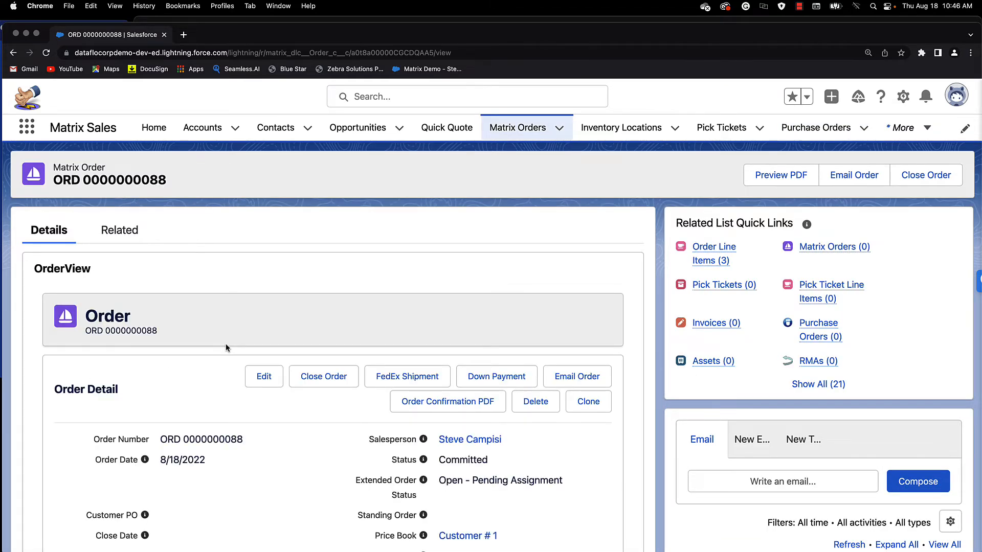
scroll(226, 347, down, 5)
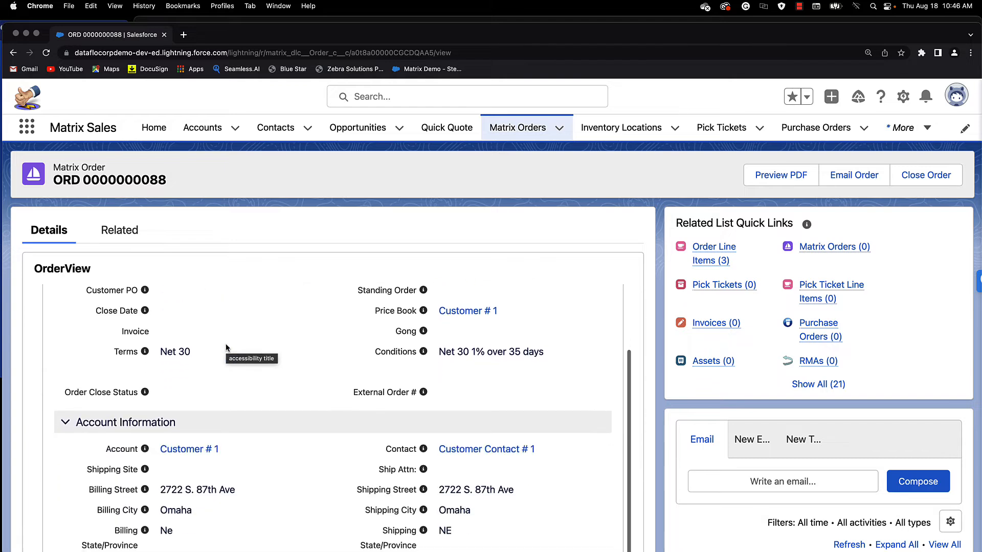
scroll(226, 348, down, 15)
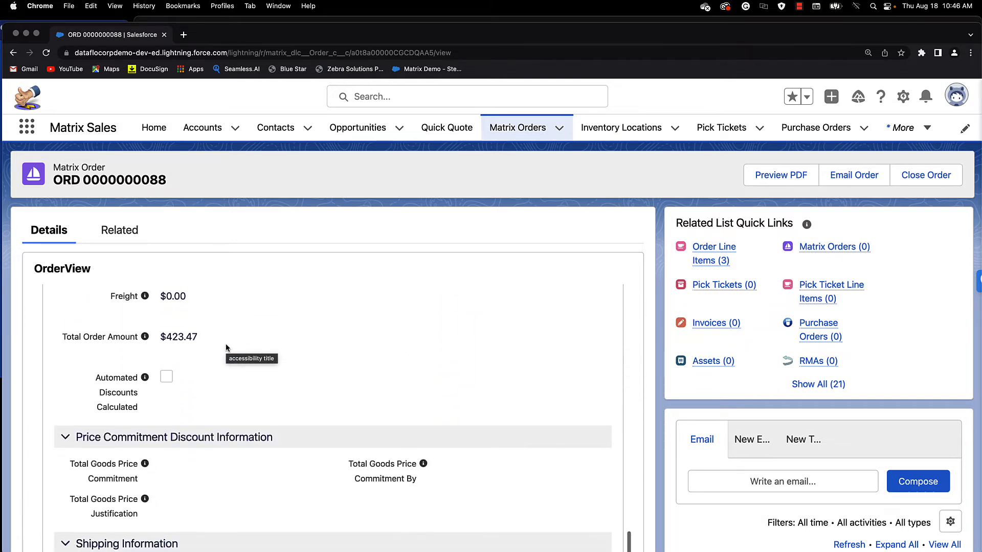
scroll(226, 347, down, 4)
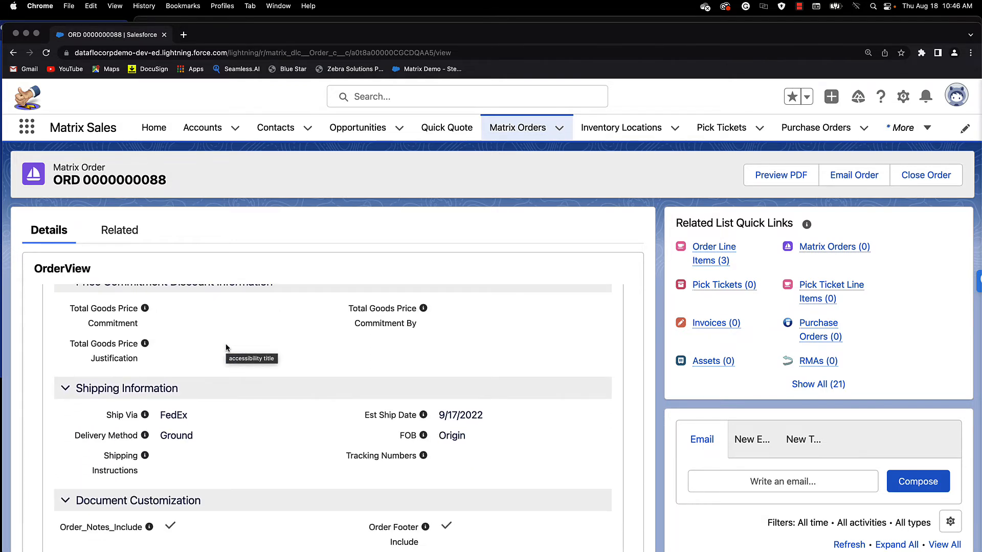
scroll(225, 348, down, 10)
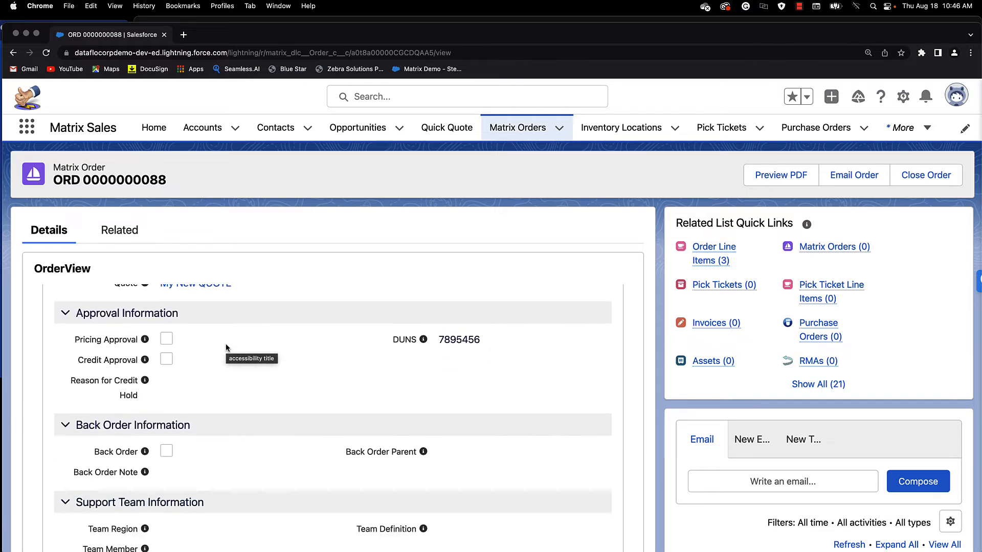
scroll(226, 348, down, 10)
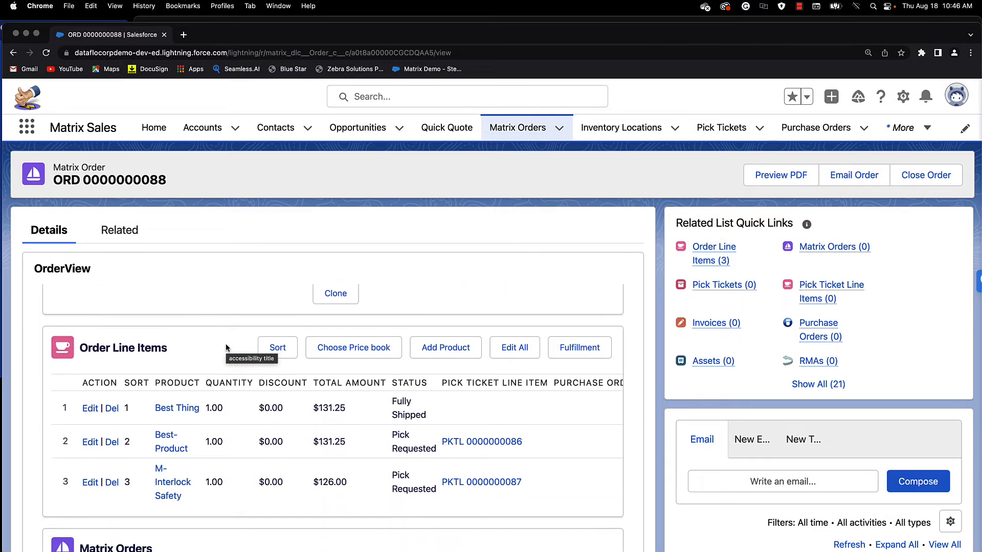
scroll(227, 348, down, 10)
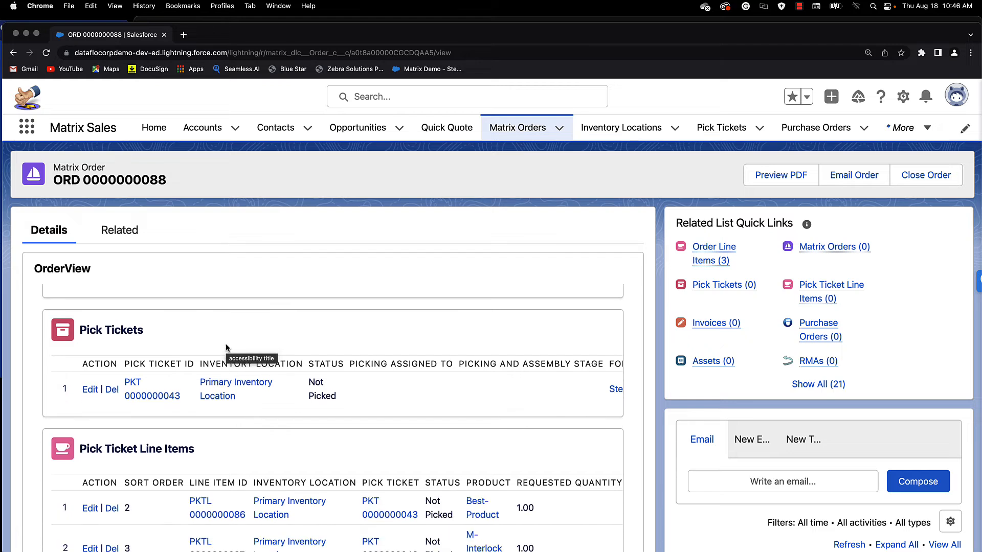
scroll(226, 347, down, 1)
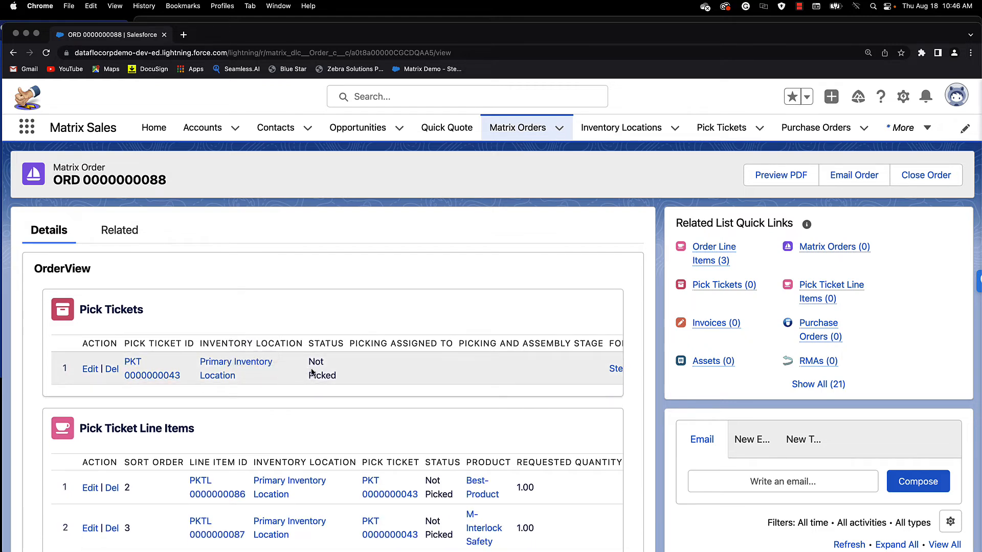
scroll(287, 419, down, 3)
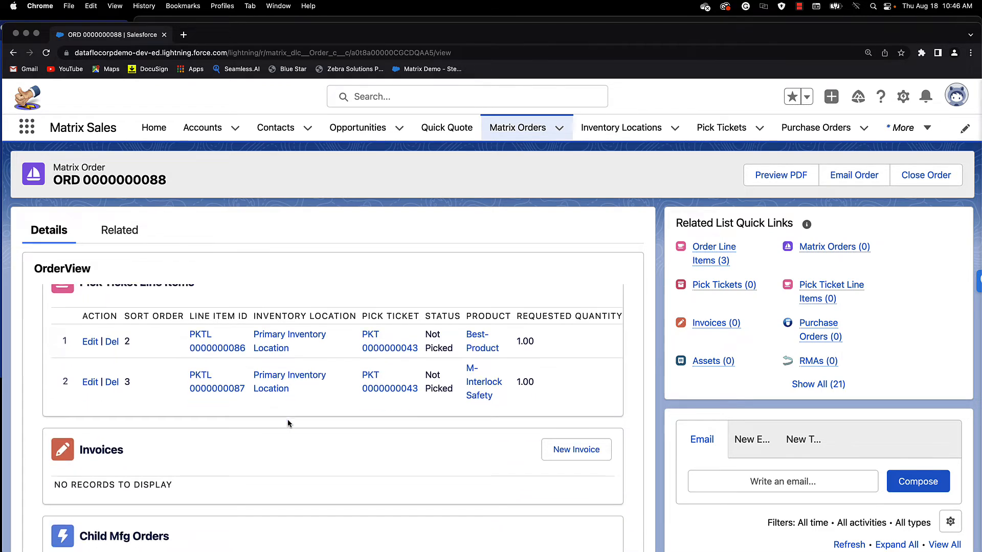
scroll(287, 424, down, 7)
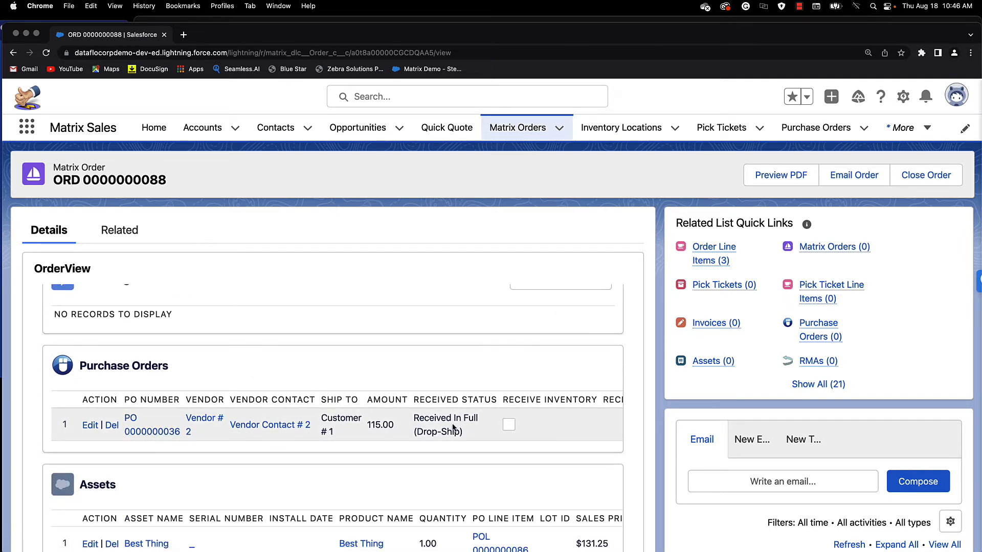
scroll(452, 427, up, 20)
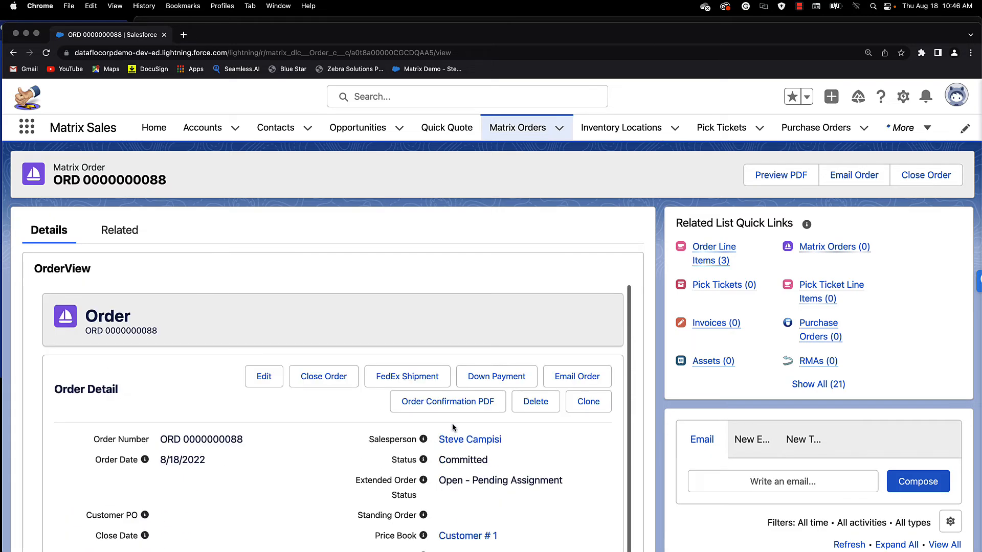
mouse_move(828, 333)
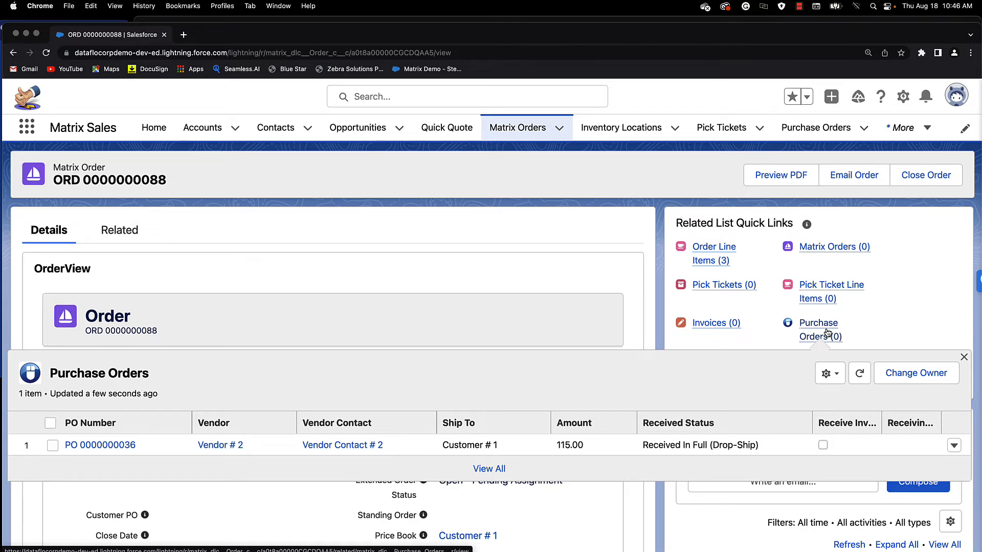
Step: Open the order's pick ticket, start confirming its picked items, and set the Best-Product picked quantity to 1
mouse_move(739, 286)
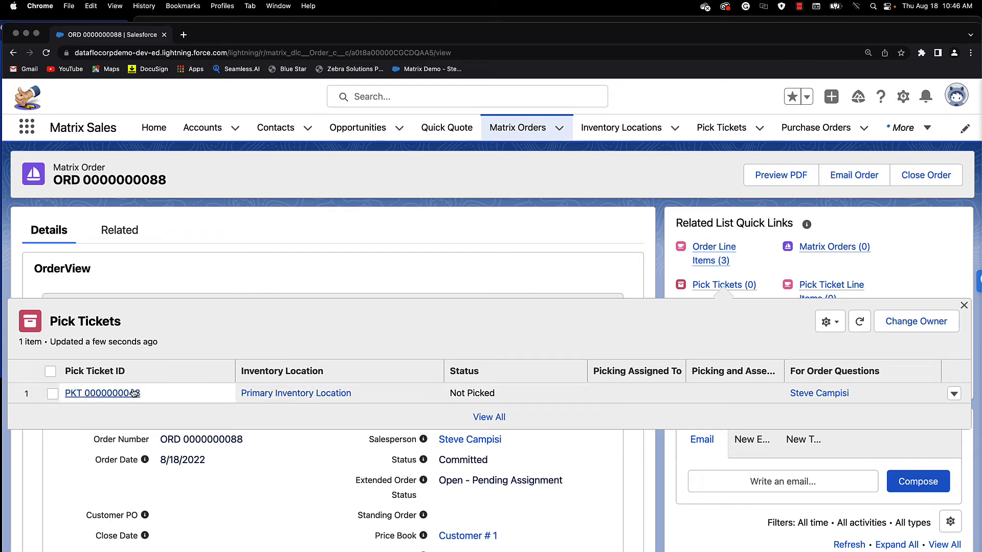
click(103, 393)
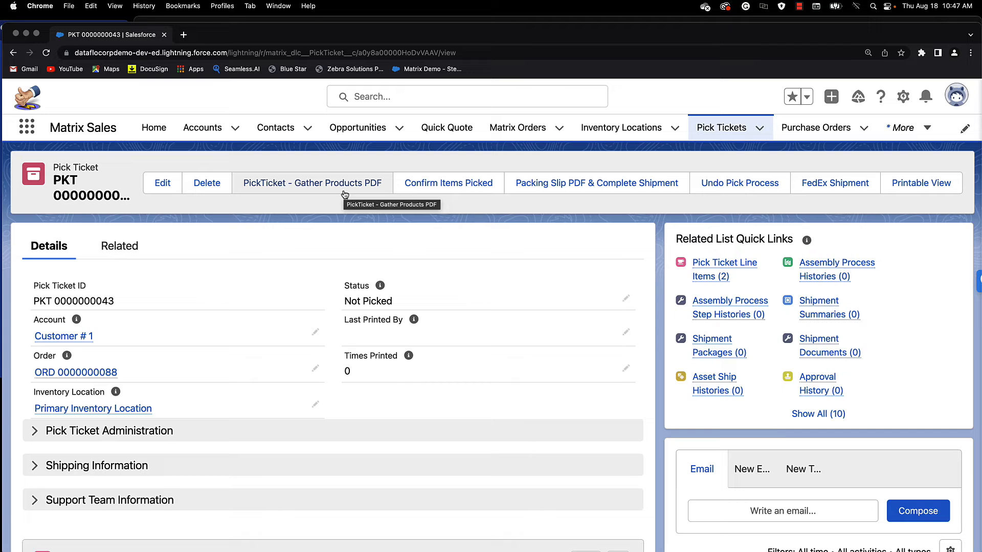
click(443, 185)
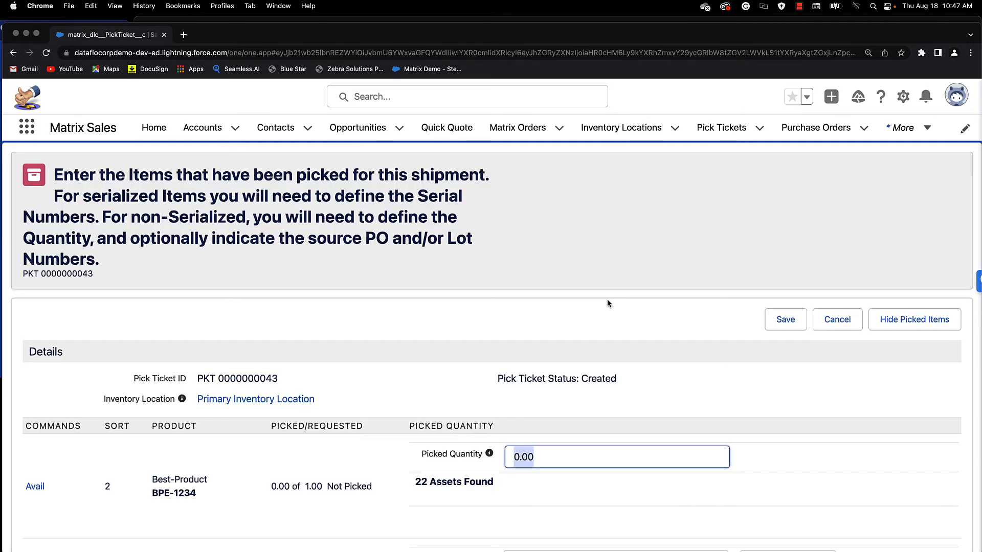
scroll(606, 303, down, 3)
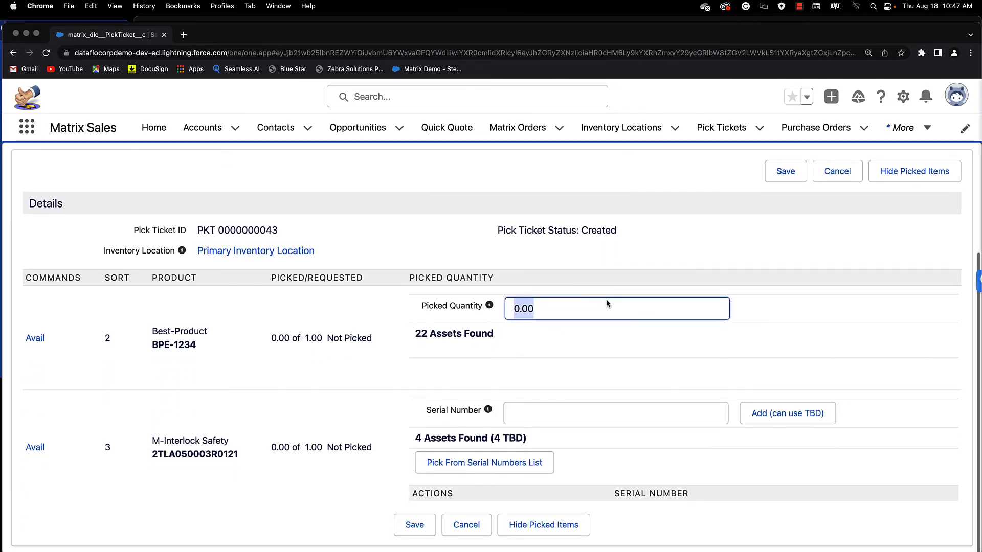
text(1)
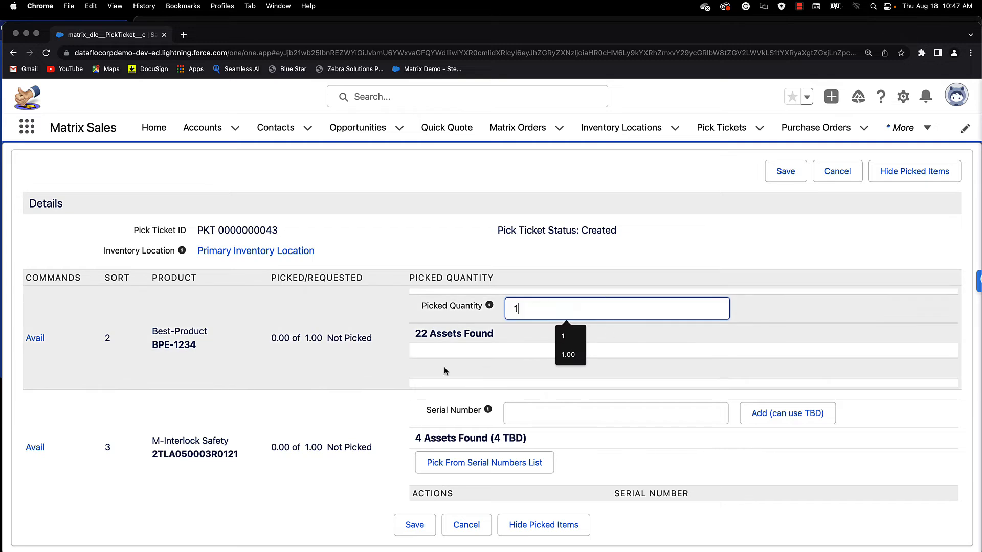
click(349, 383)
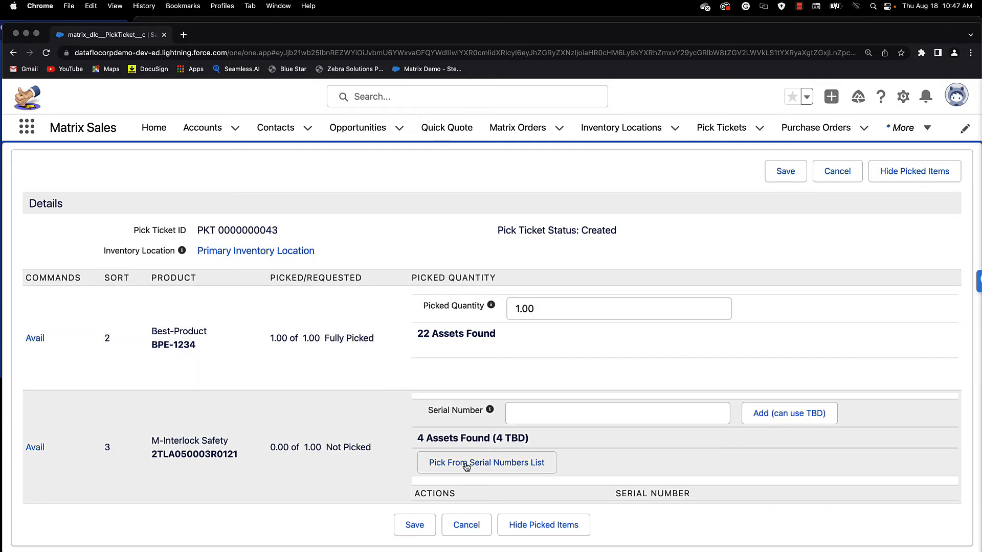
Step: Check the list of available serial numbers for M-Interlock Safety and close it without selecting any
click(550, 409)
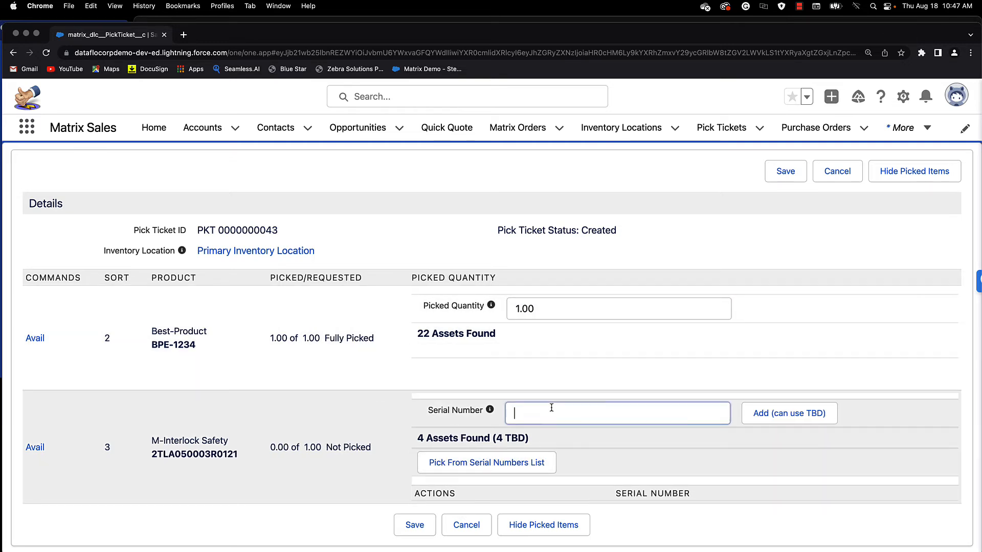
click(483, 466)
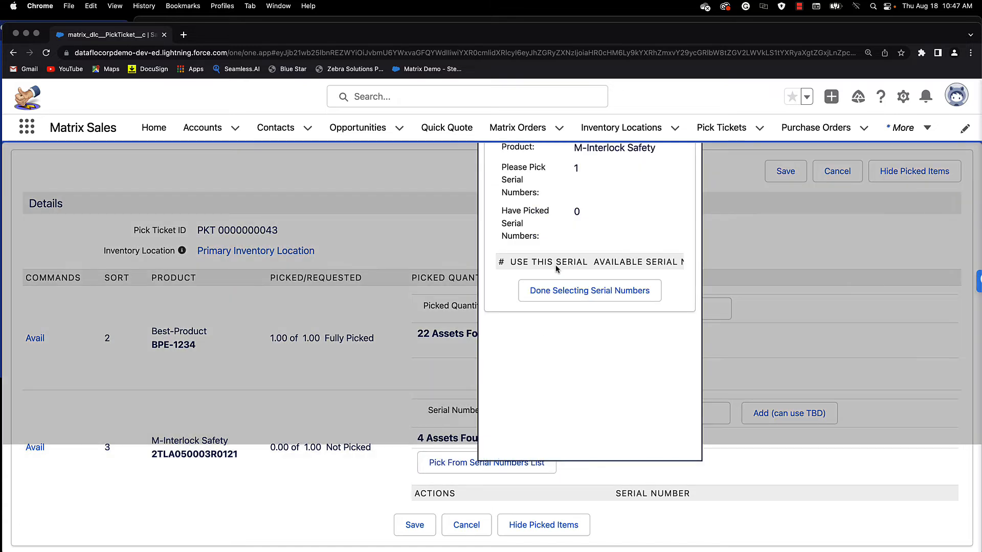
scroll(582, 209, up, 3)
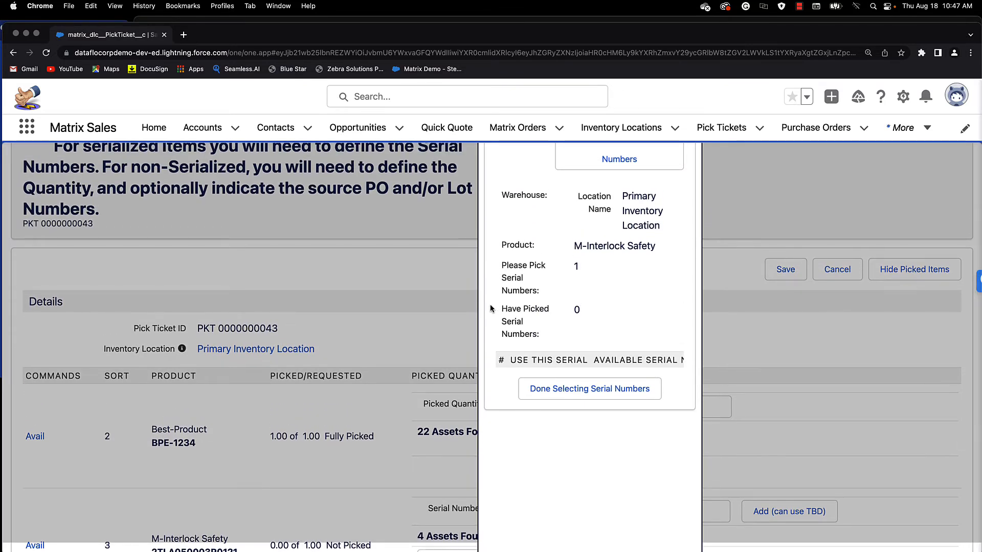
scroll(514, 226, up, 2)
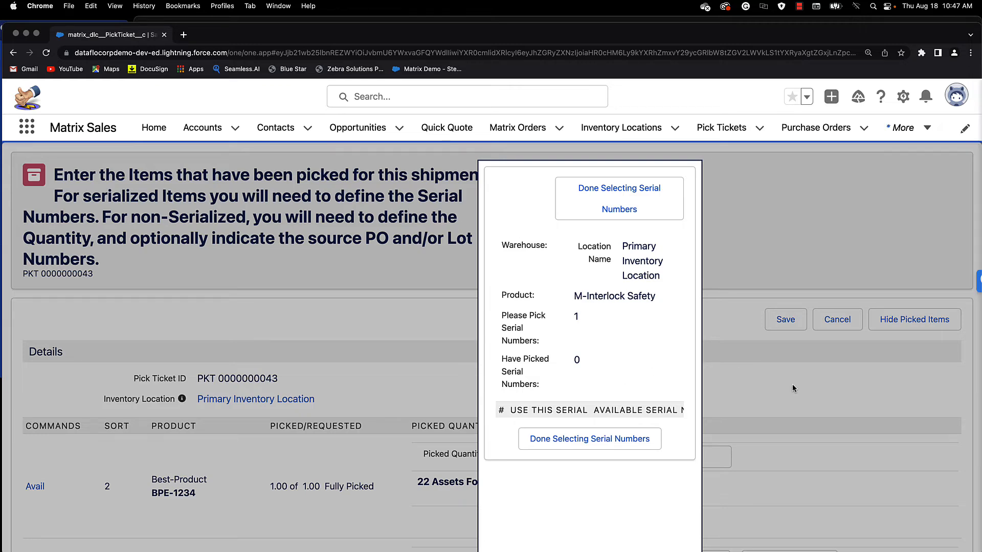
click(633, 439)
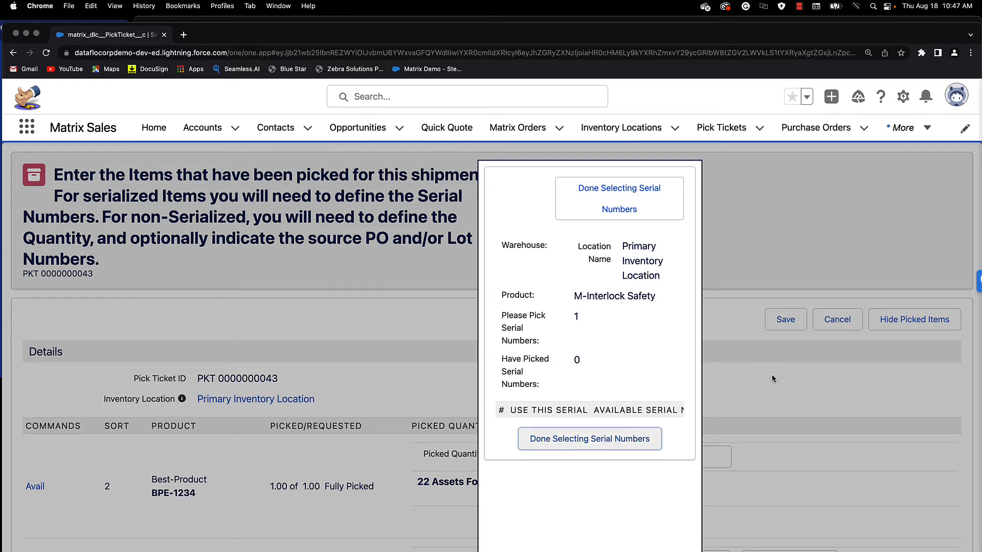
Step: Add serial number 123456wertyuiklkjhgfdr5678 to the M-Interlock Safety item and save the picked items
scroll(717, 378, down, 3)
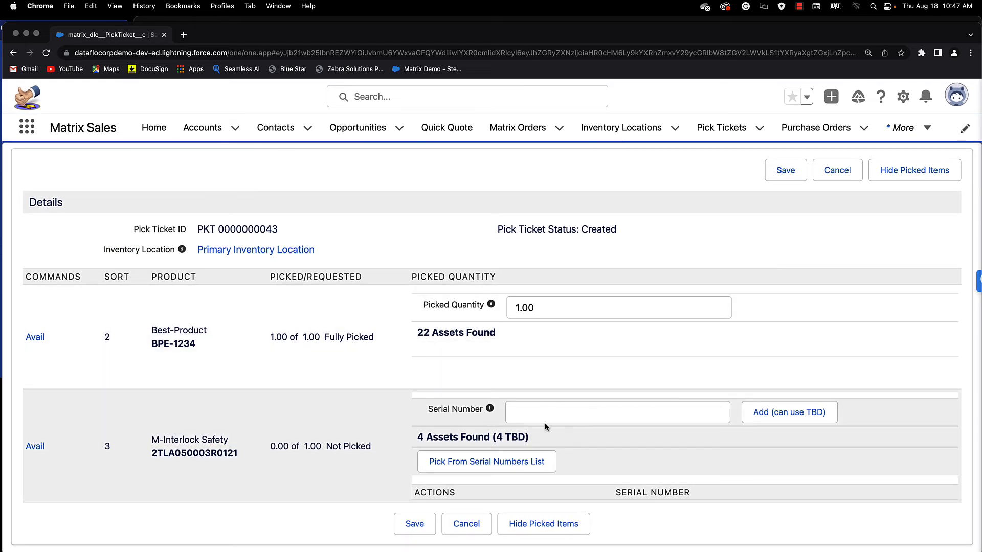
click(549, 411)
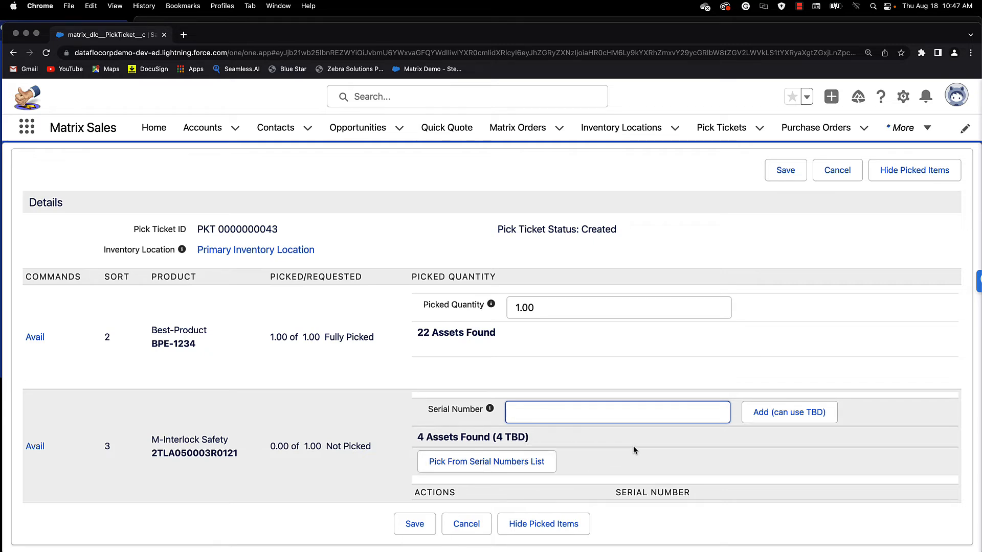
text(123456wertyuiklkjhgfdr5678)
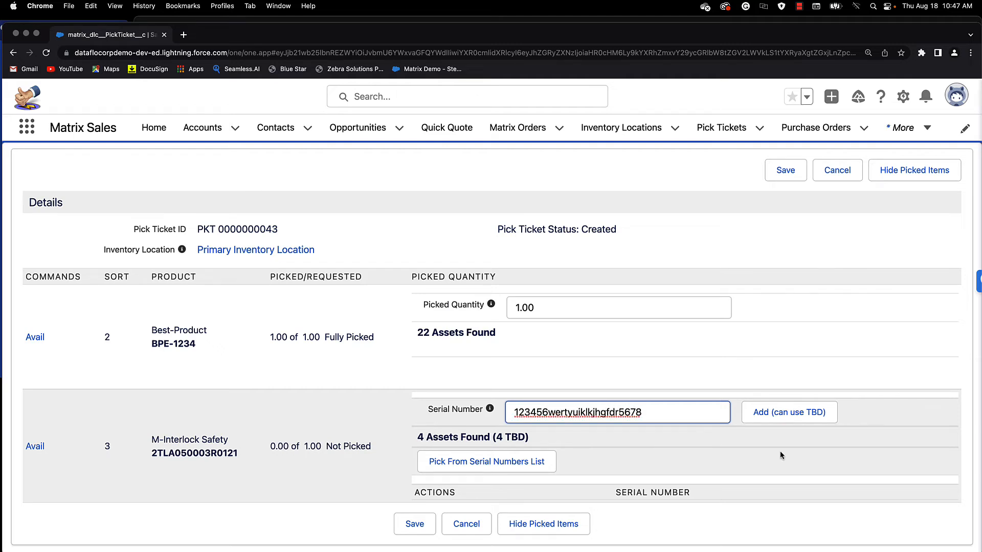
click(786, 411)
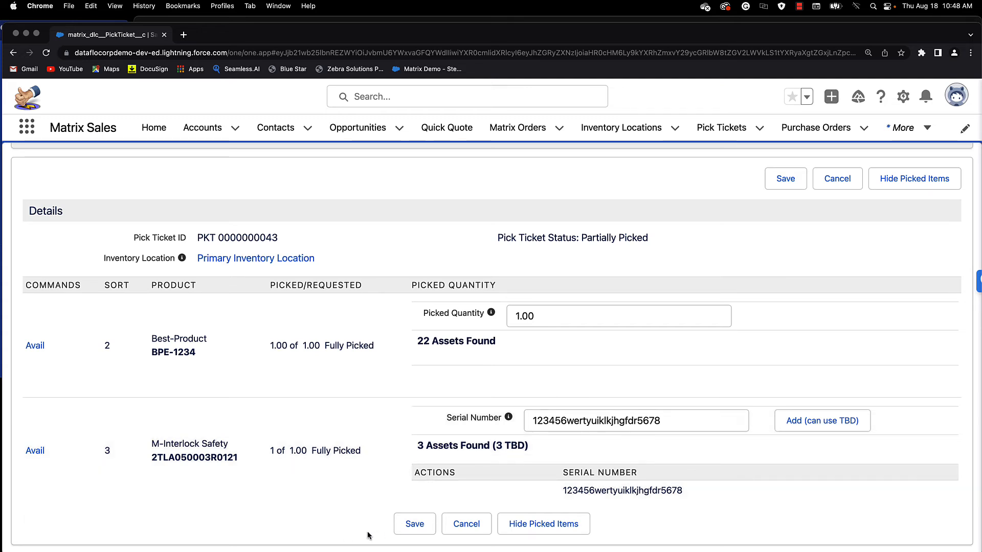
click(410, 529)
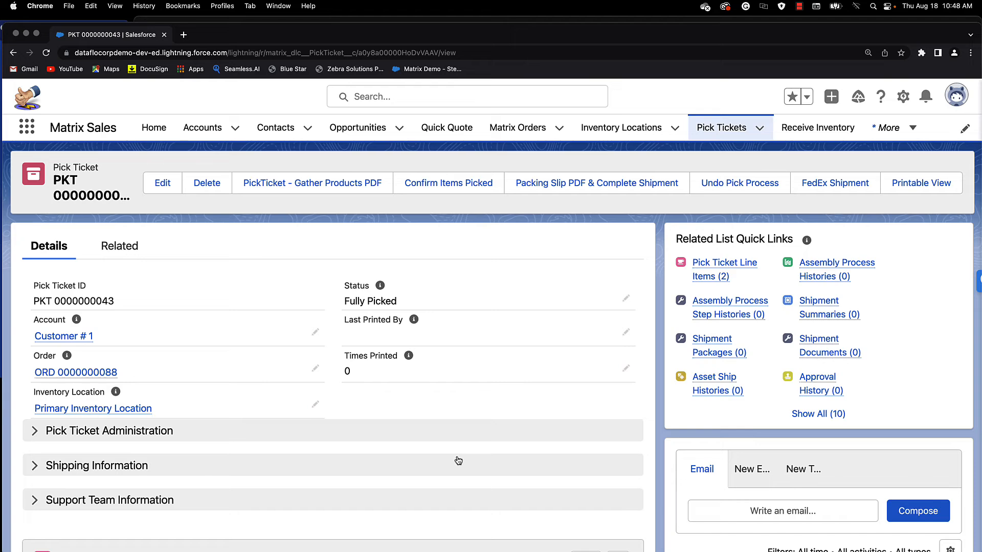
Step: Generate the pick ticket's packing slip PDF, check its items and serial number, and save it to complete the shipment
click(605, 183)
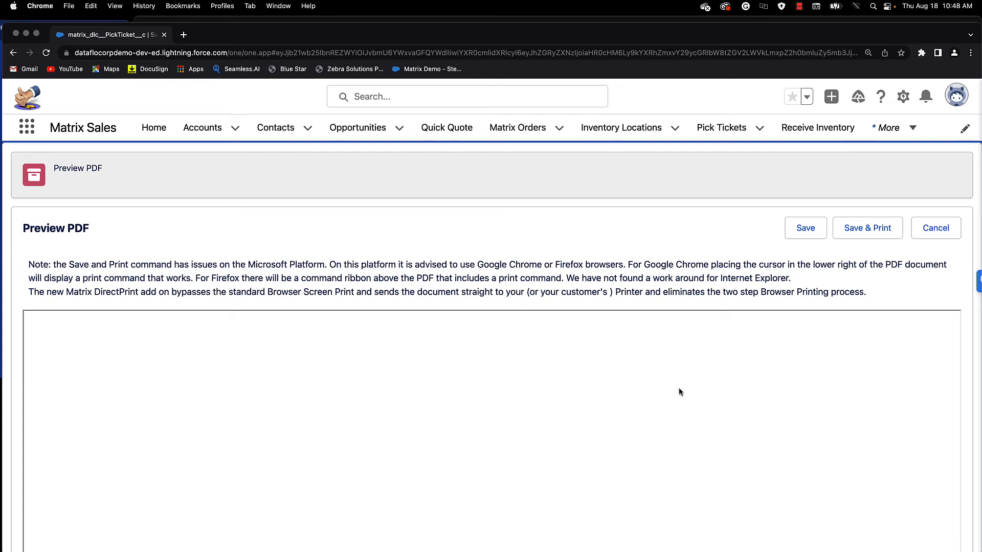
scroll(679, 391, down, 5)
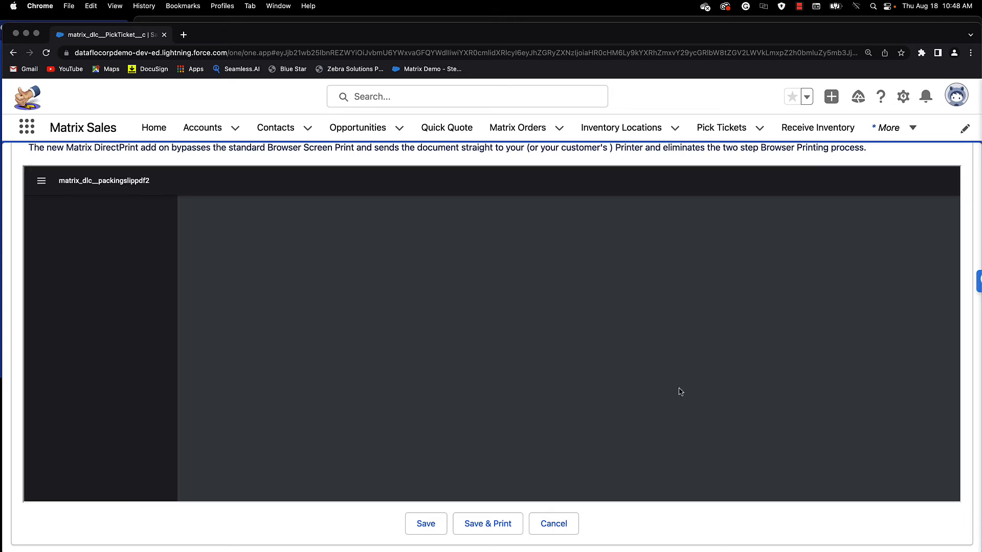
scroll(680, 392, down, 3)
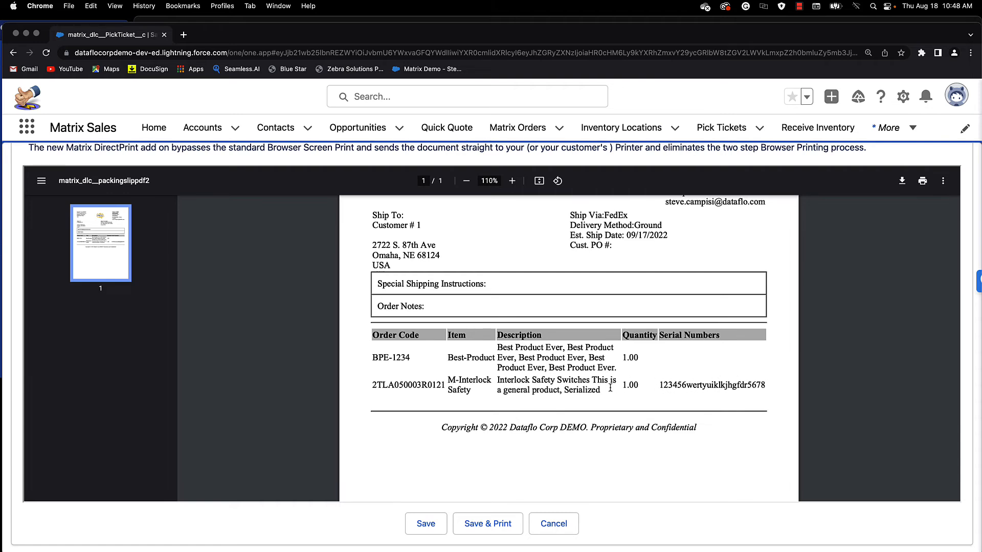
click(428, 526)
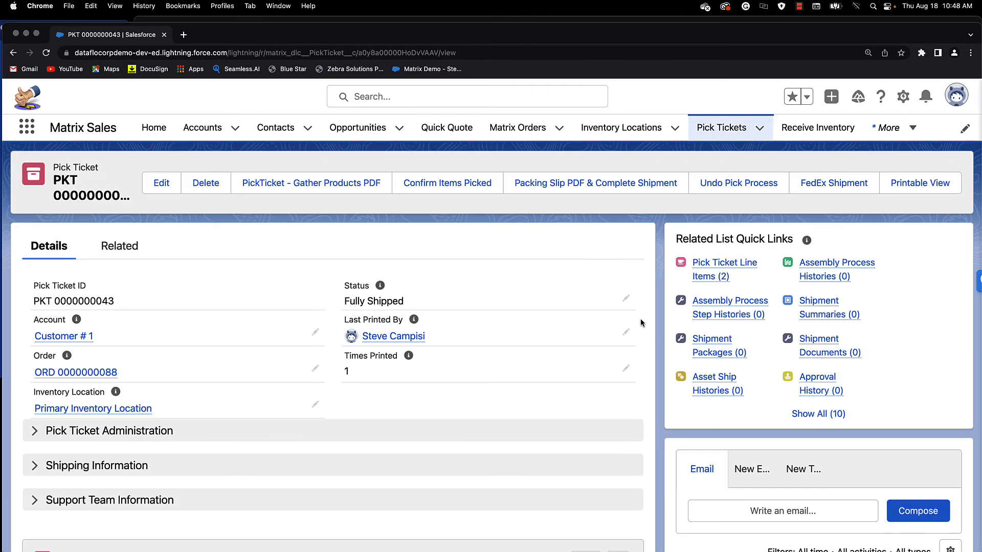
Step: Open the order linked to the pick ticket and review its status, invoice, close status and account information
click(89, 374)
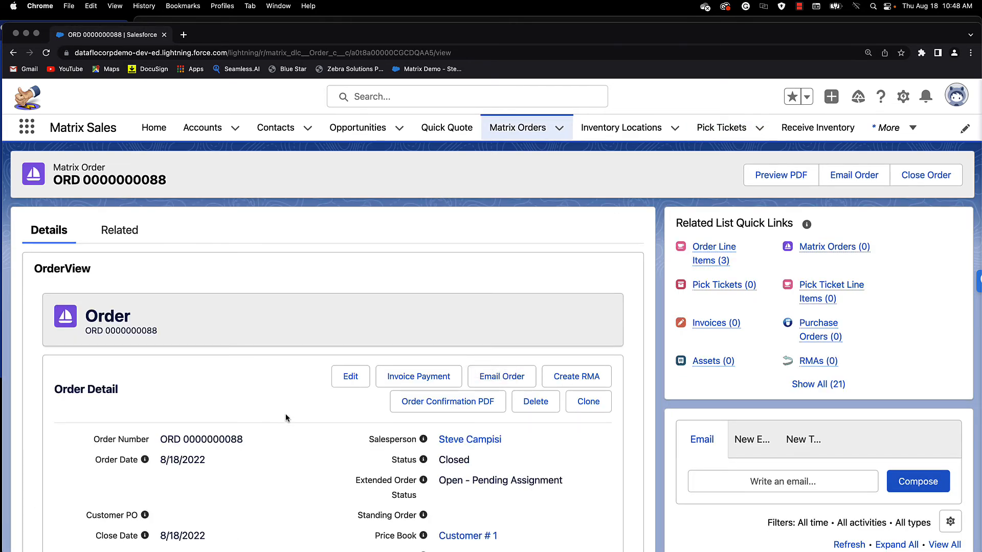
scroll(286, 418, down, 2)
scroll(286, 418, down, 3)
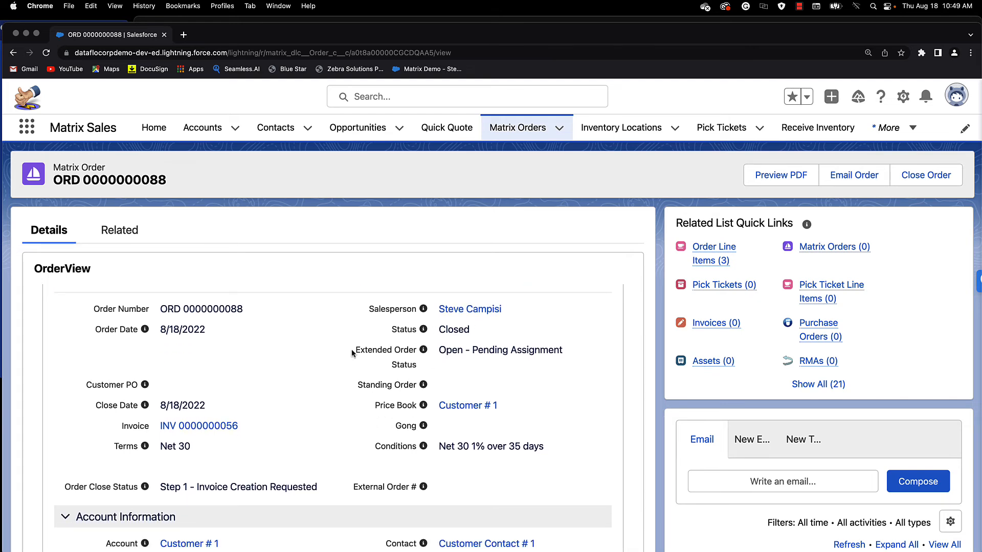
mouse_move(221, 427)
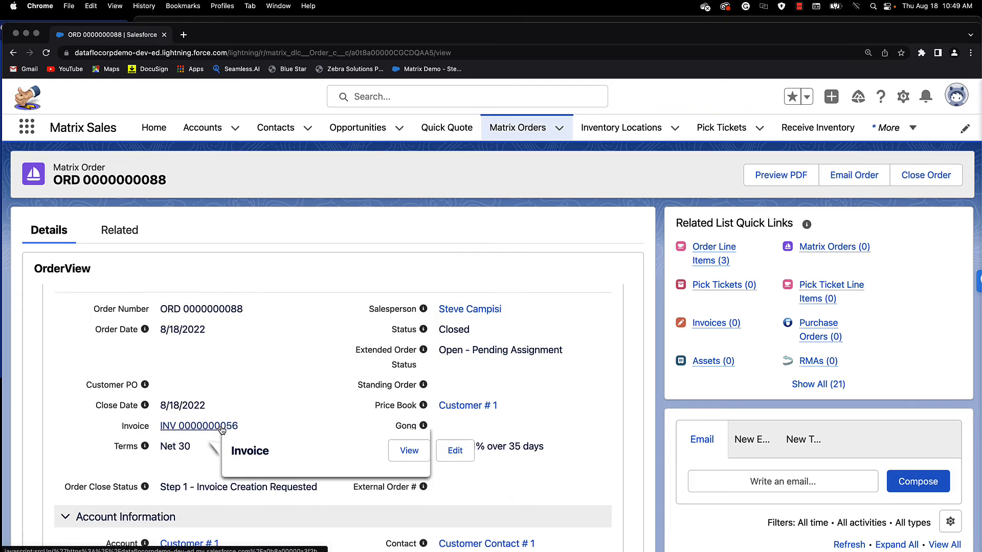
scroll(221, 429, down, 5)
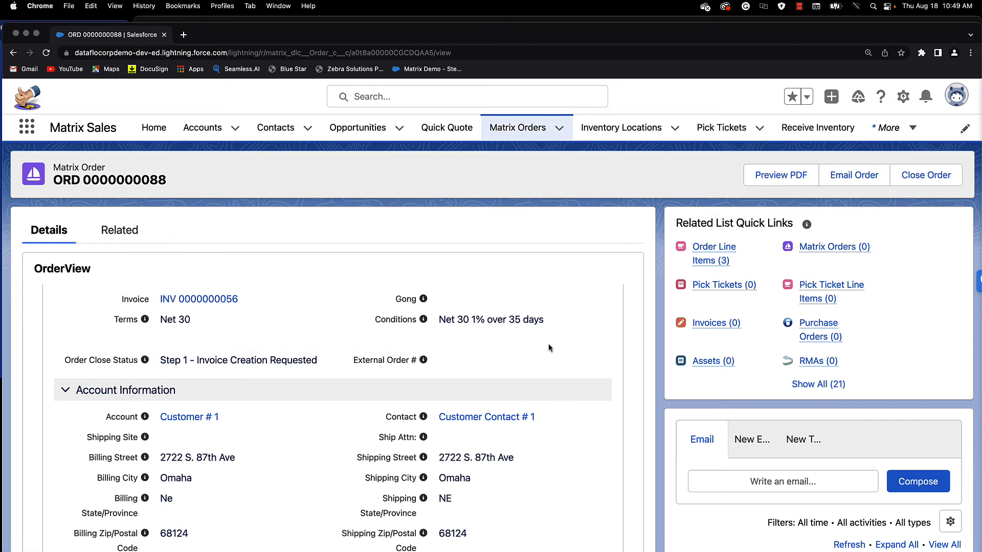
scroll(548, 343, down, 1)
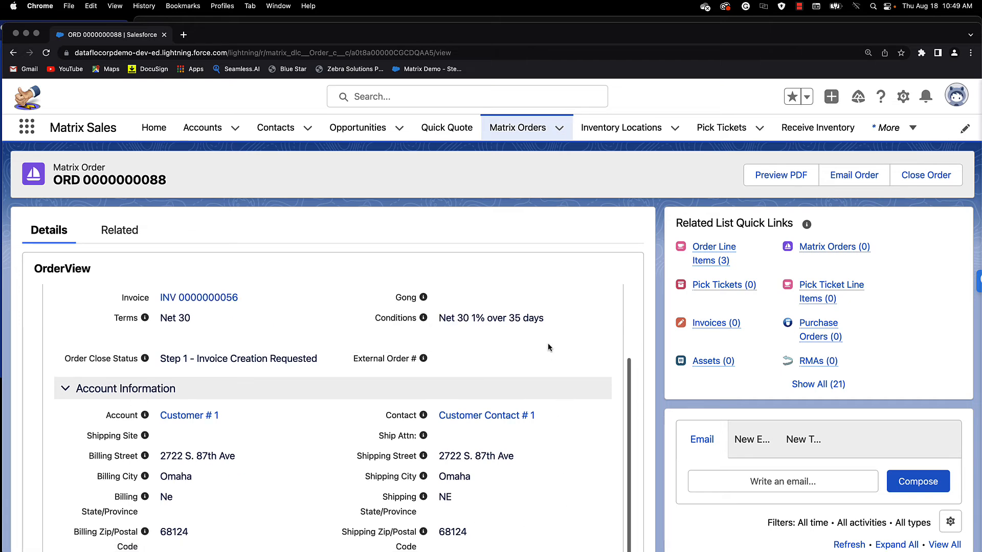
Step: Open the Primary Inventory Location and examine its full list of inventory levels by product
click(622, 128)
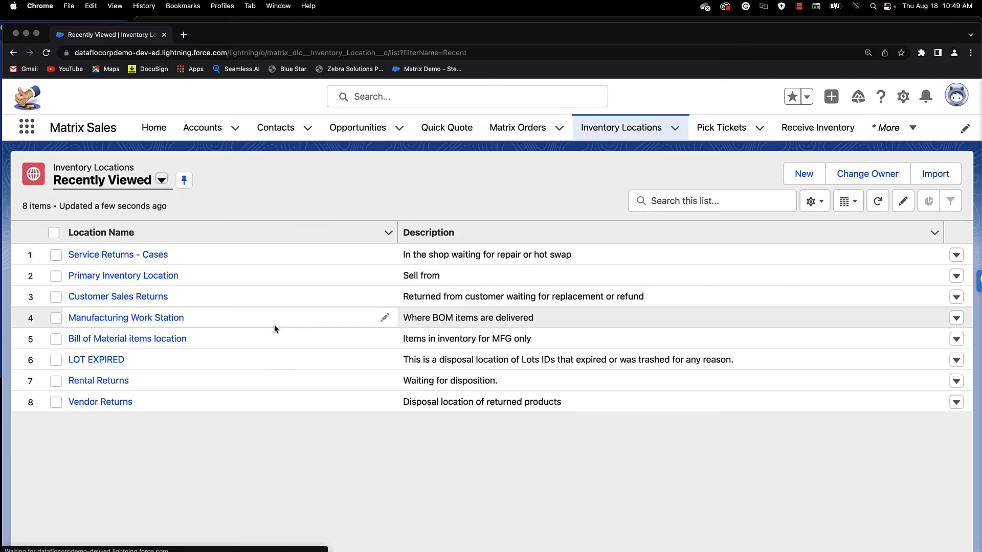
click(130, 277)
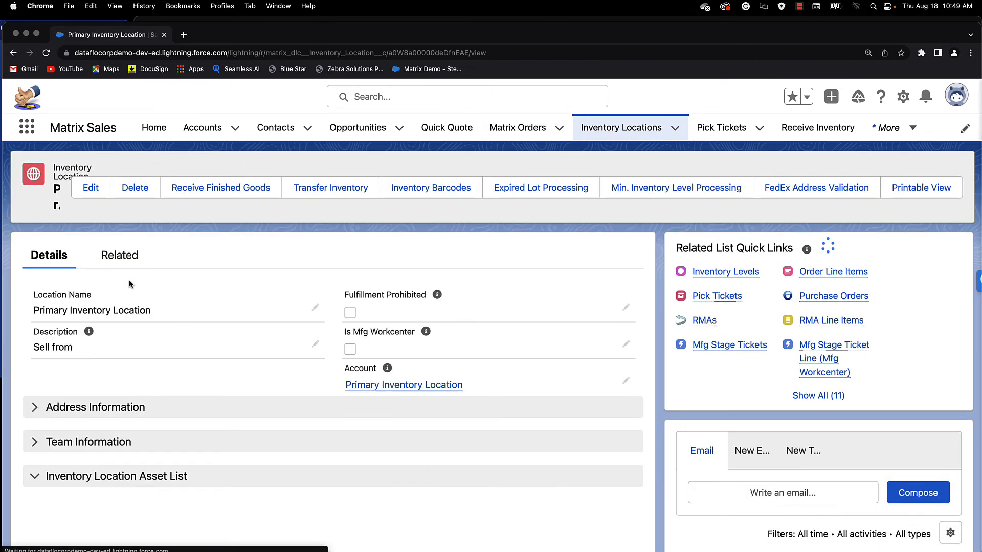
click(127, 257)
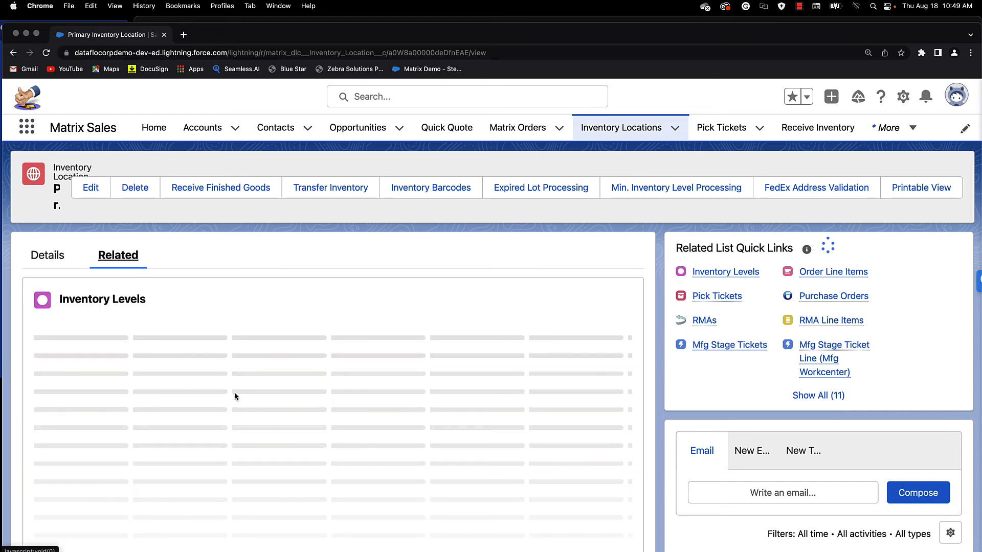
scroll(355, 466, down, 2)
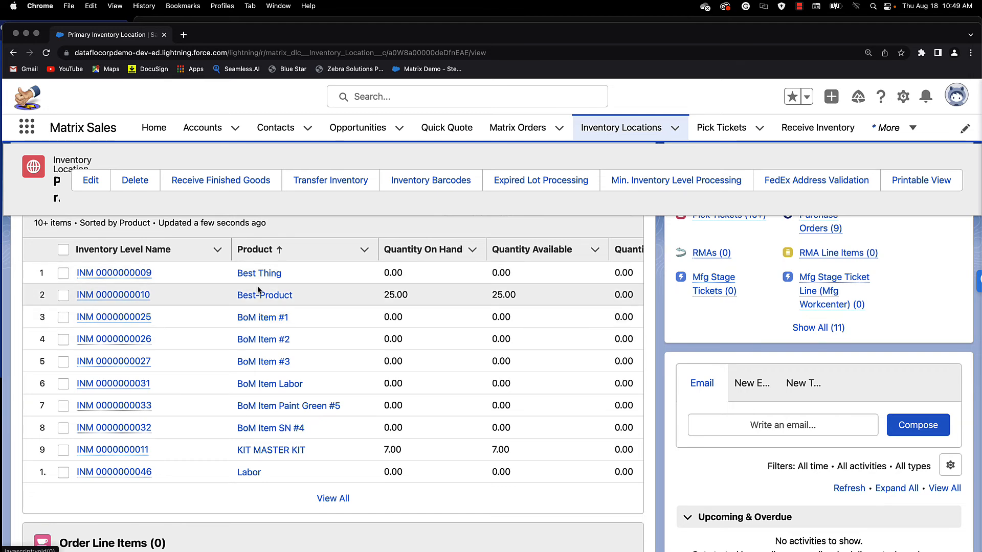
scroll(258, 291, down, 1)
click(328, 489)
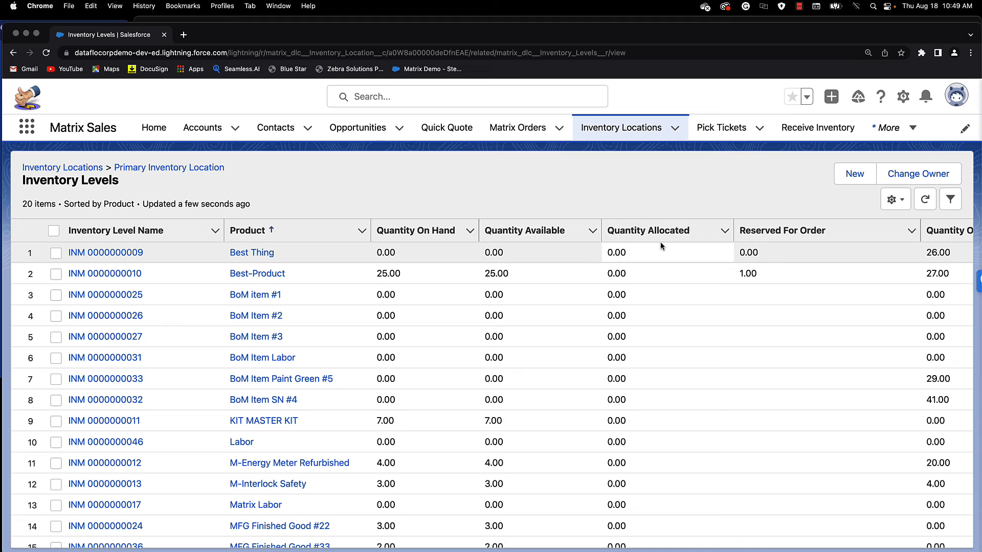
Step: Return to the Primary Inventory Location's details and examine the serial numbers in its Inventory Location Asset List
click(147, 168)
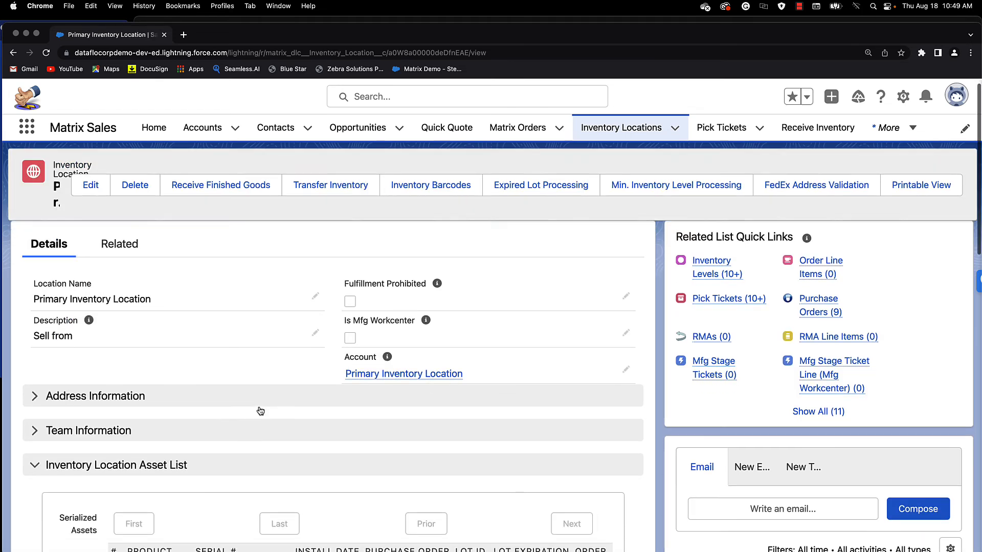
scroll(260, 411, down, 3)
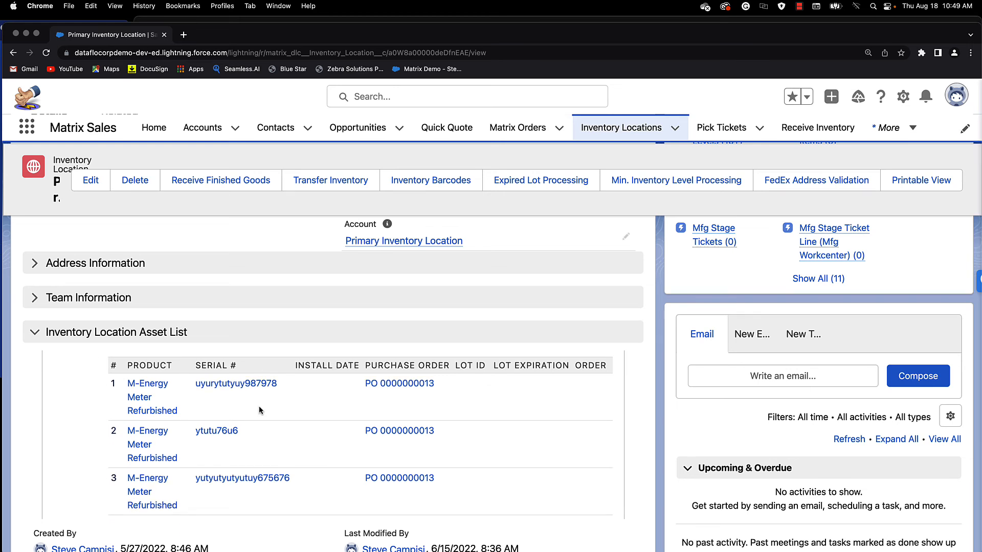
scroll(260, 410, down, 4)
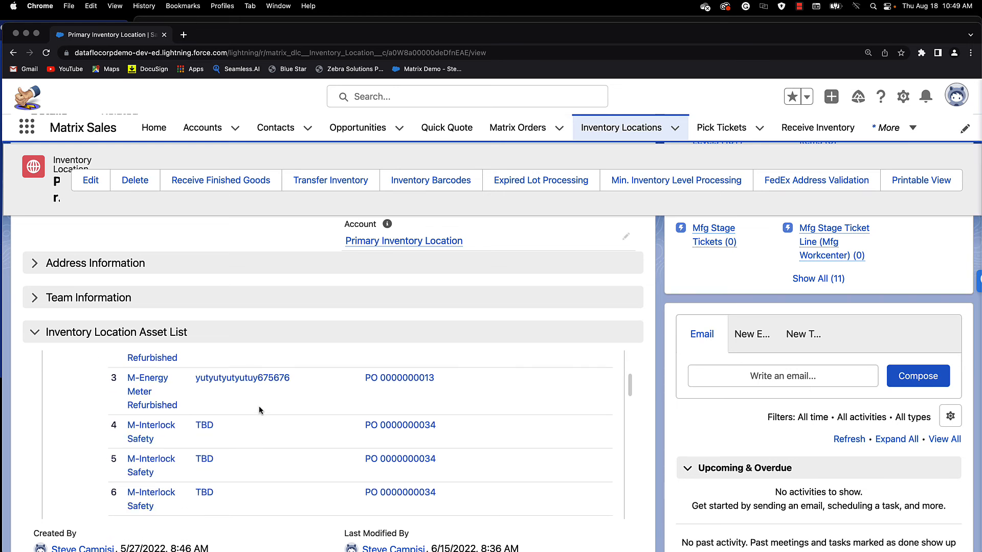
scroll(260, 410, down, 2)
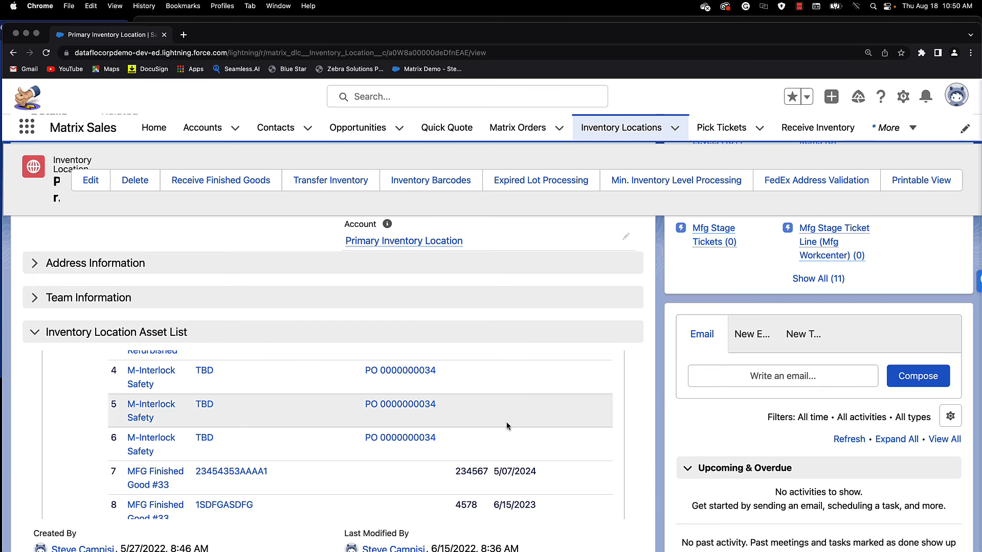
Step: Reopen the closed Matrix order, preview its related pick tickets and check its Order Close Status
click(519, 132)
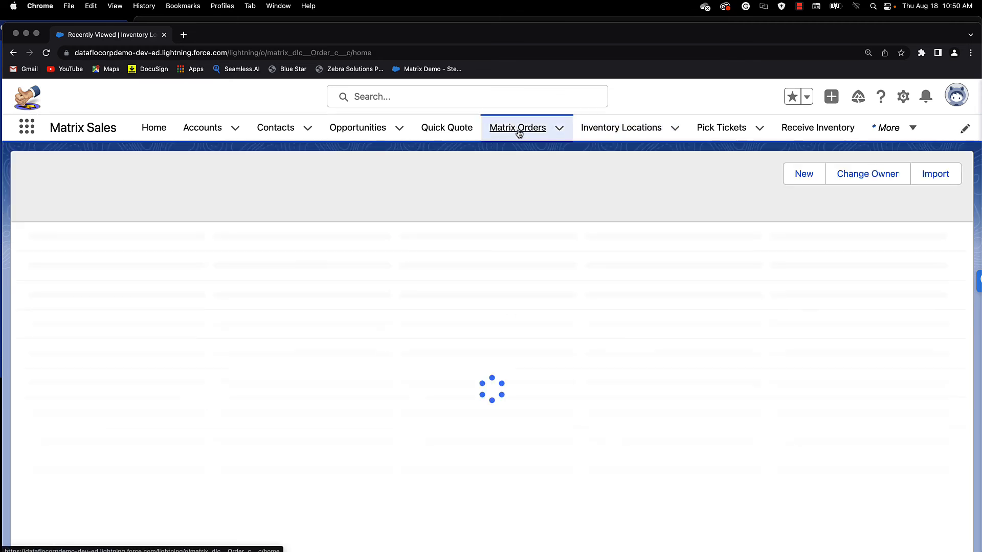
click(137, 255)
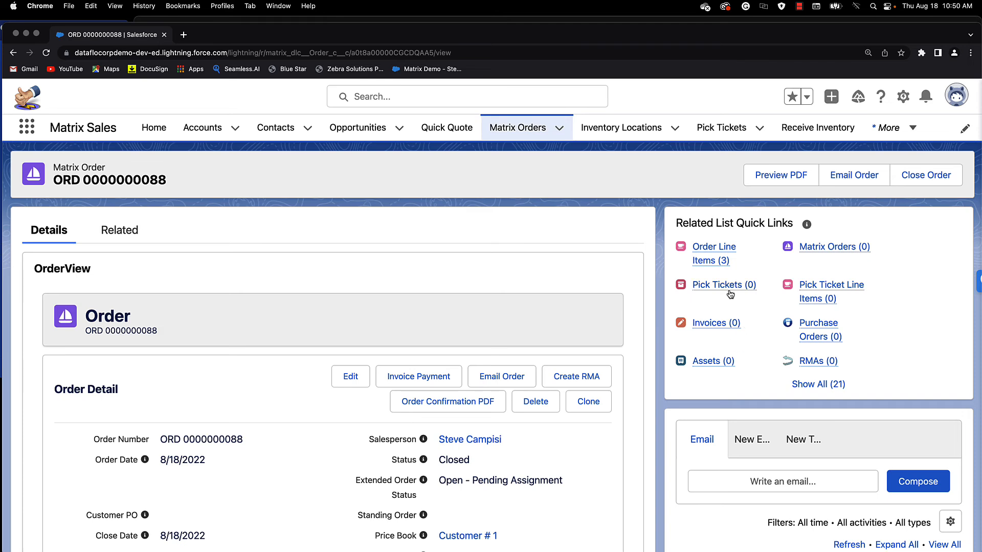
mouse_move(727, 290)
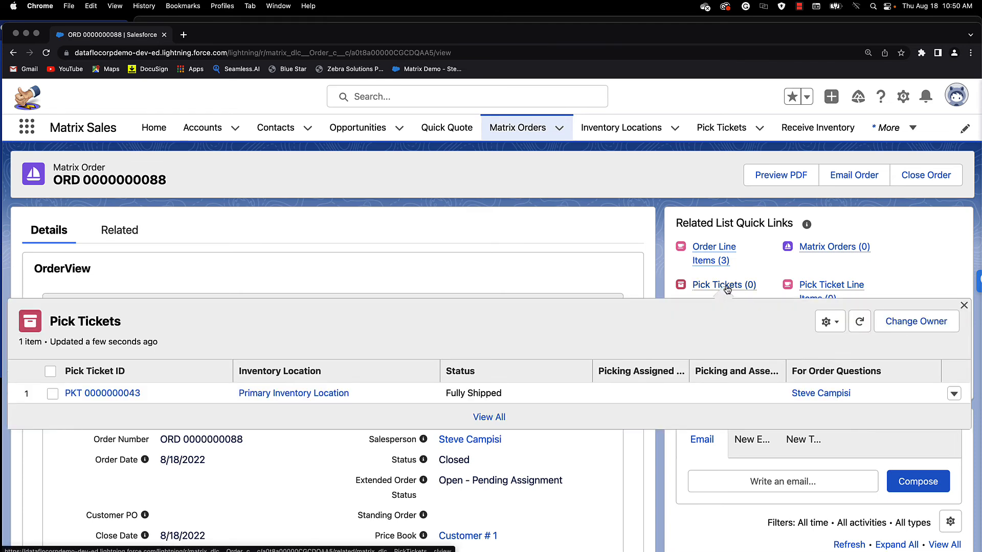
mouse_move(807, 328)
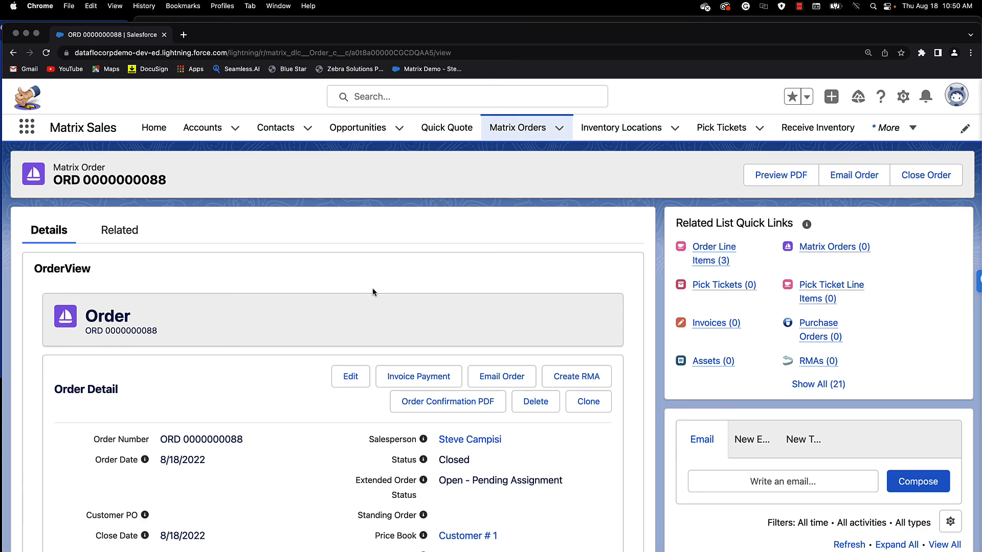
scroll(372, 288, down, 3)
scroll(373, 292, down, 5)
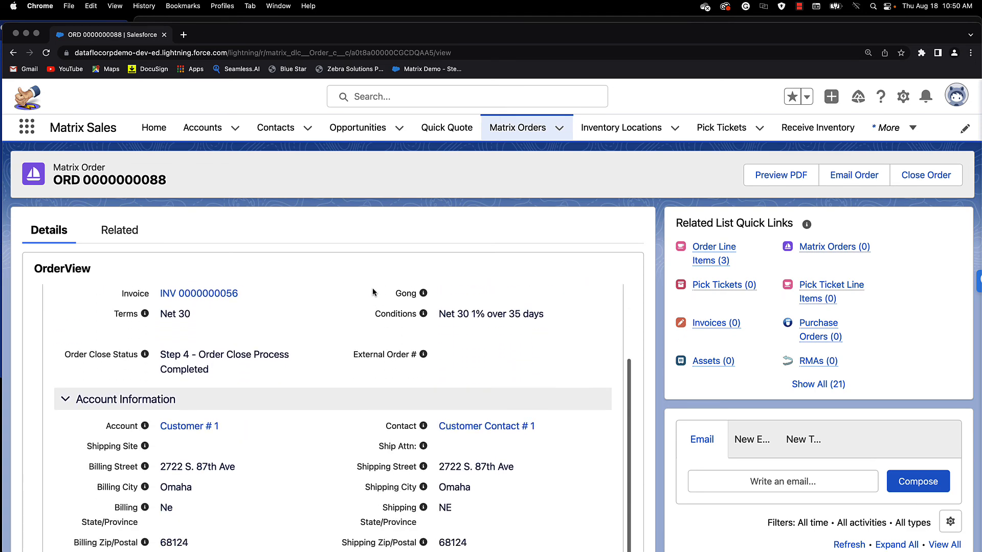
Step: Open the Customer # 1 account and find the newly shipped M-Interlock Safety serial number in the Account Asset List
click(205, 356)
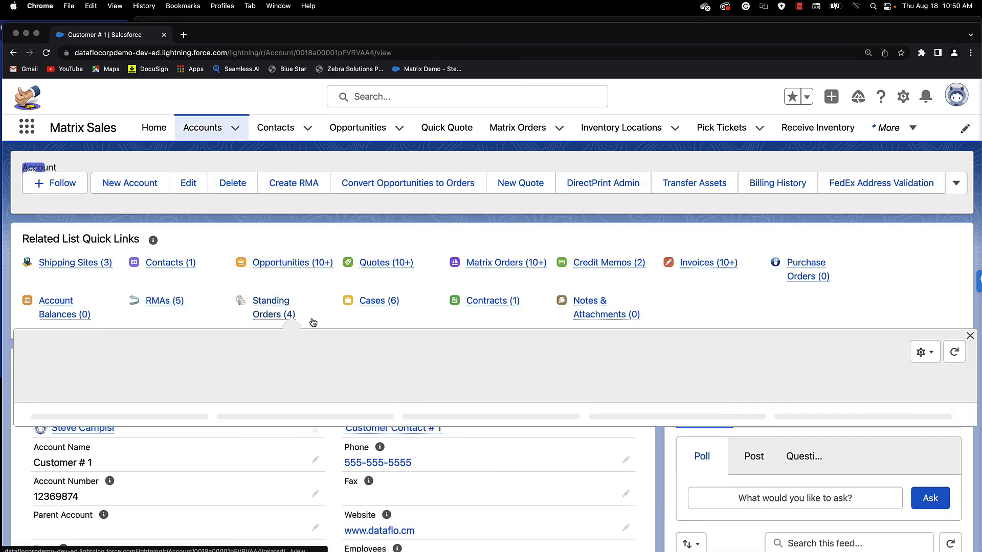
mouse_move(276, 313)
scroll(286, 371, down, 5)
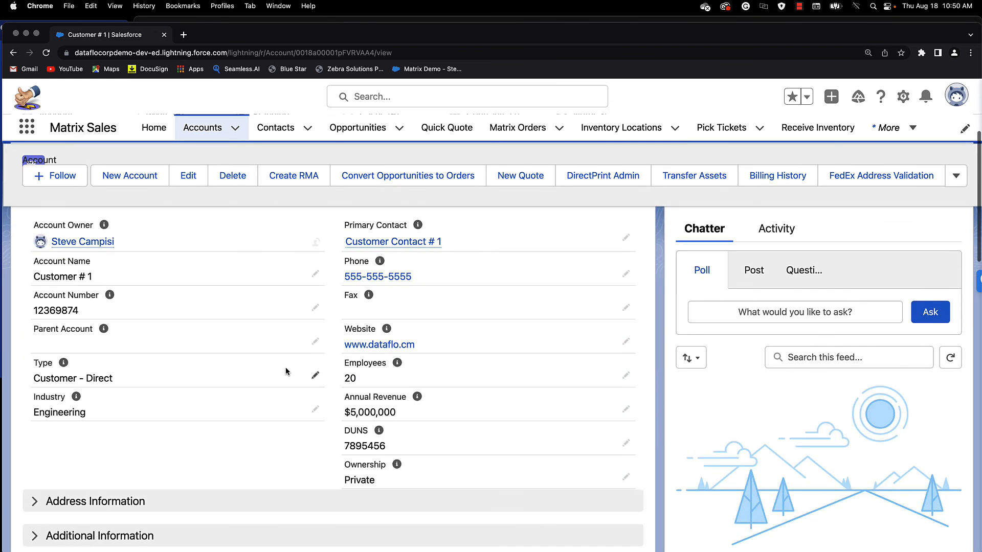
scroll(286, 371, down, 10)
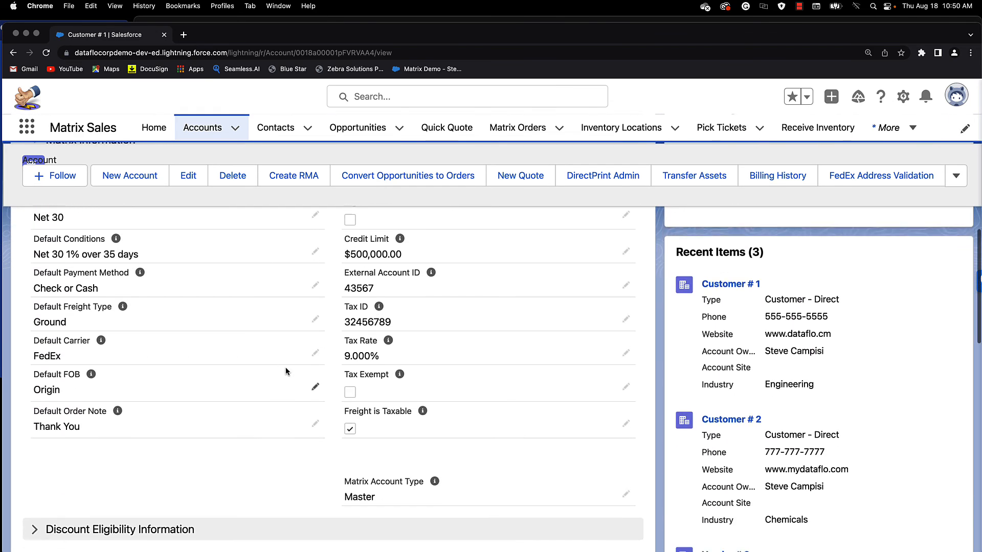
scroll(285, 372, down, 10)
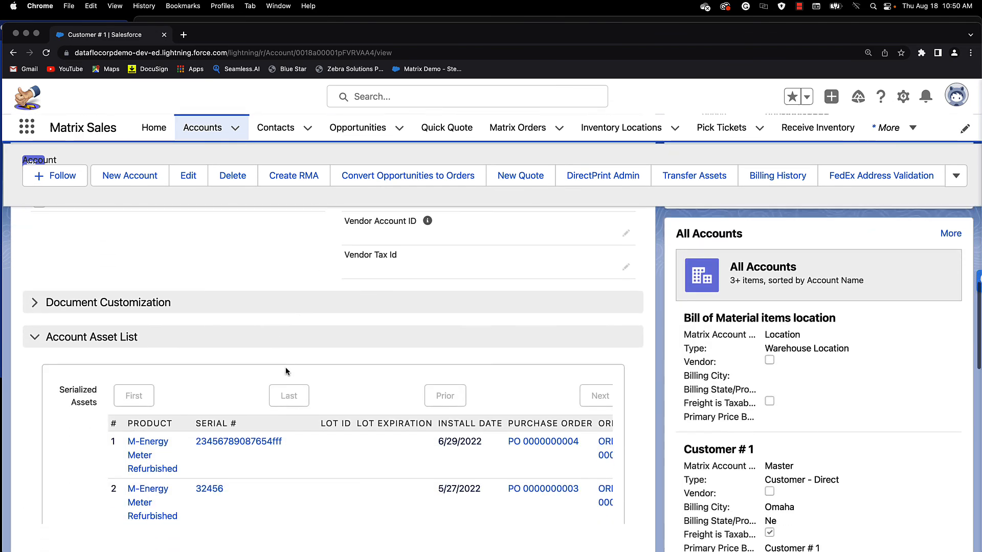
scroll(285, 372, down, 5)
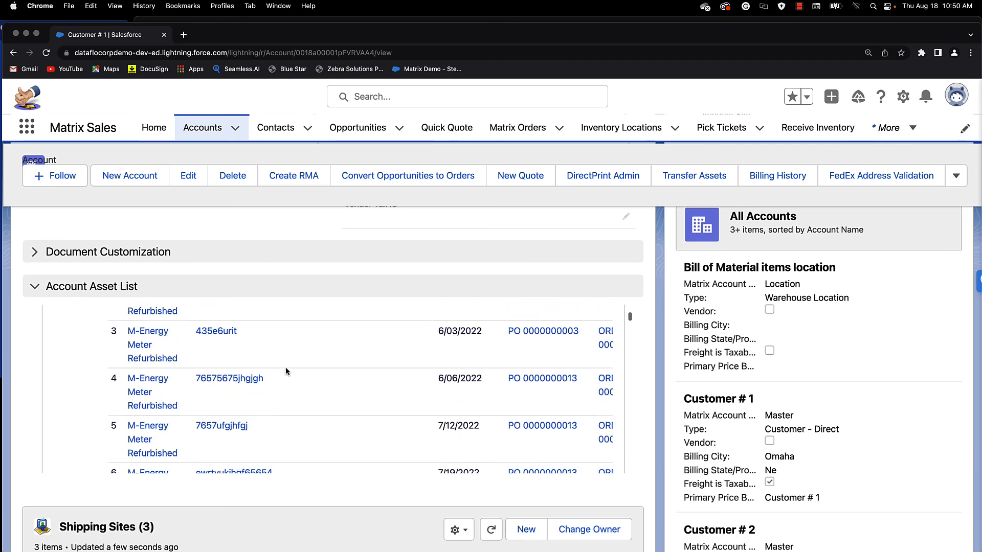
scroll(285, 371, down, 6)
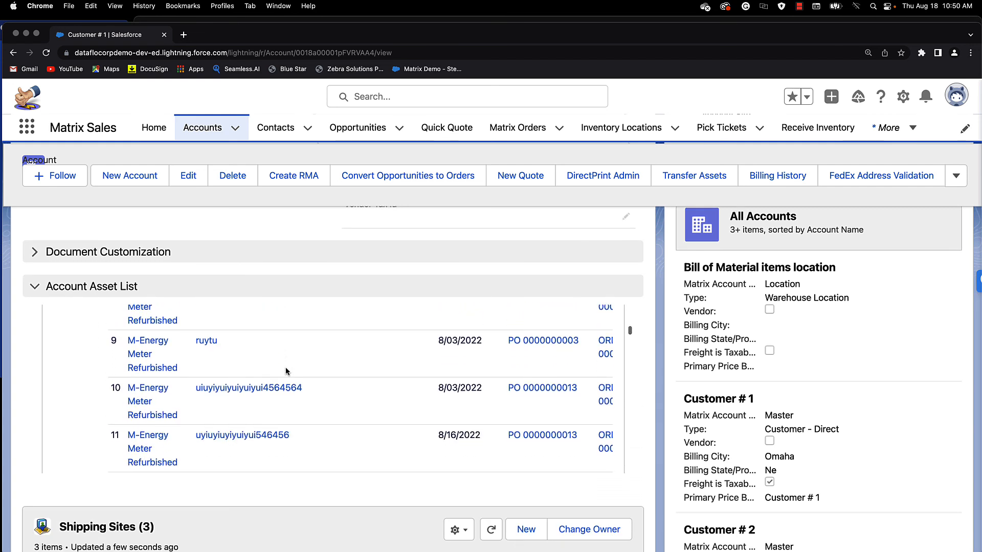
scroll(285, 371, down, 1)
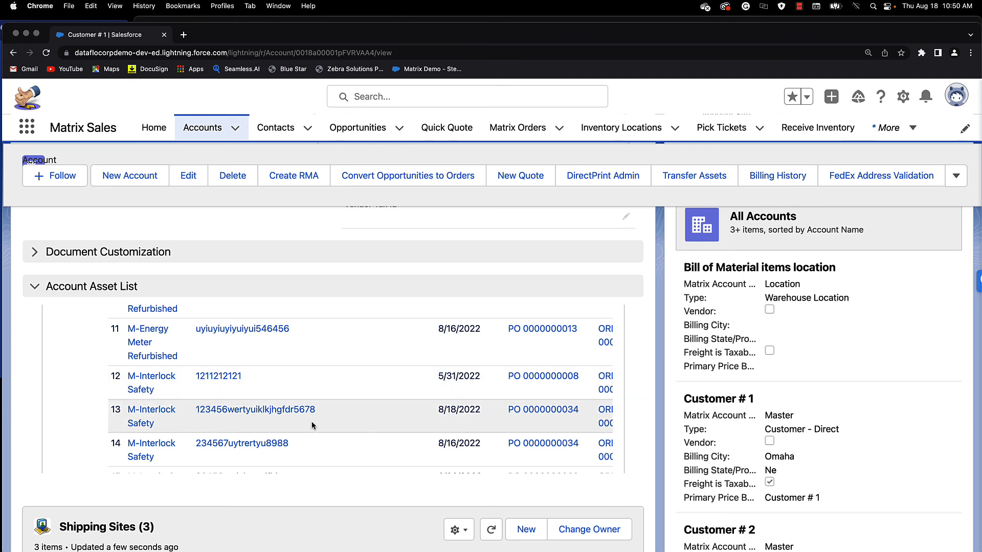
Step: Check the M-Interlock Safety asset's purchase order, order and warranty columns, and collapse the Account Asset List
scroll(451, 418, right, 5)
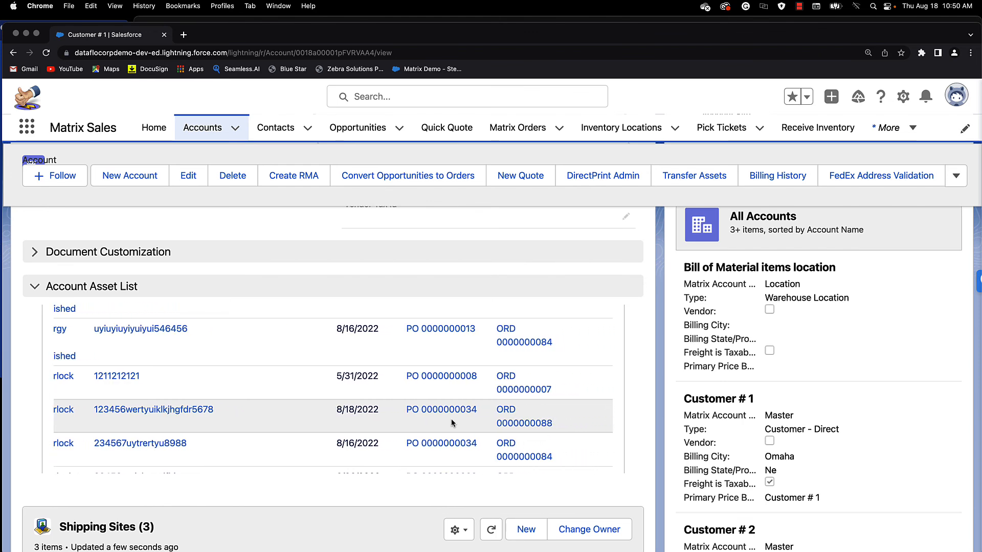
scroll(451, 418, right, 8)
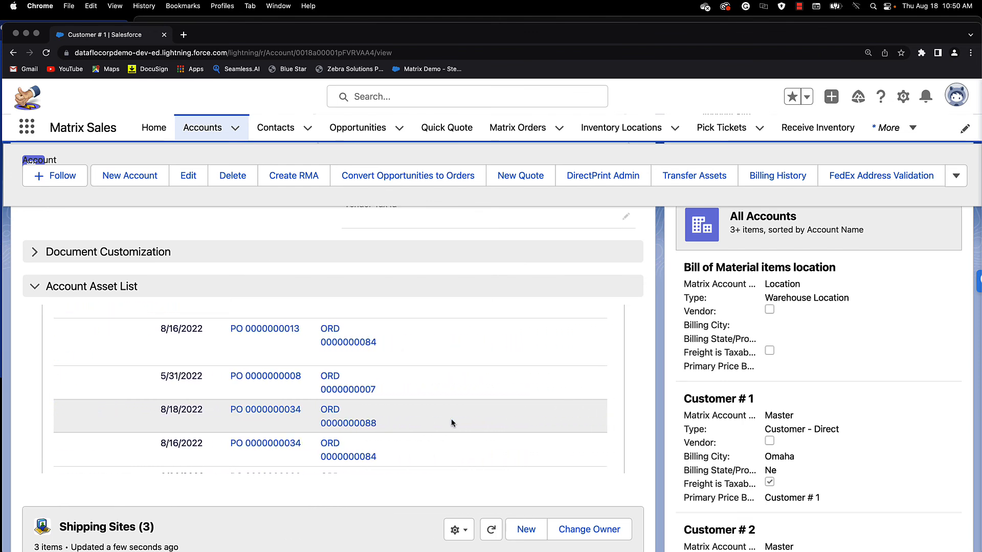
scroll(452, 419, up, 10)
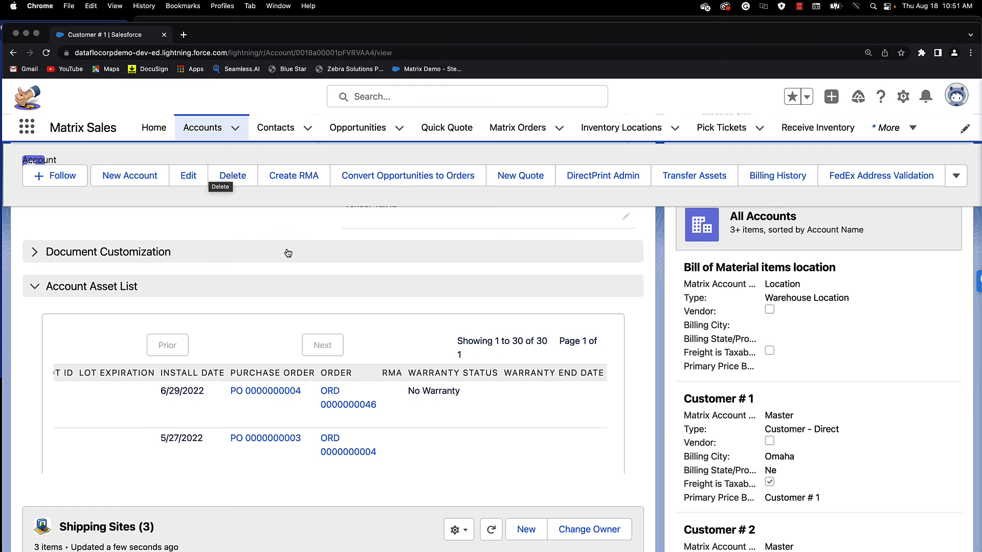
click(35, 288)
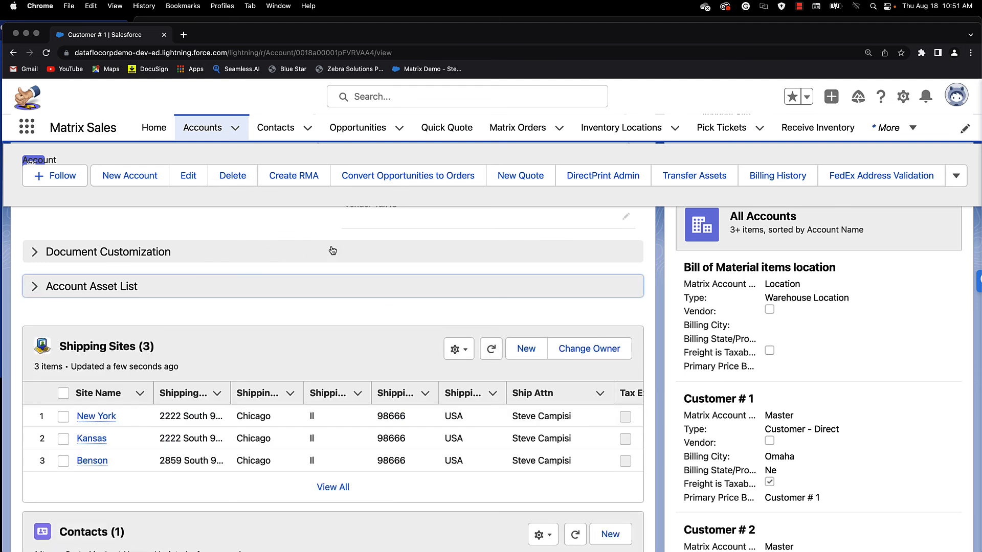